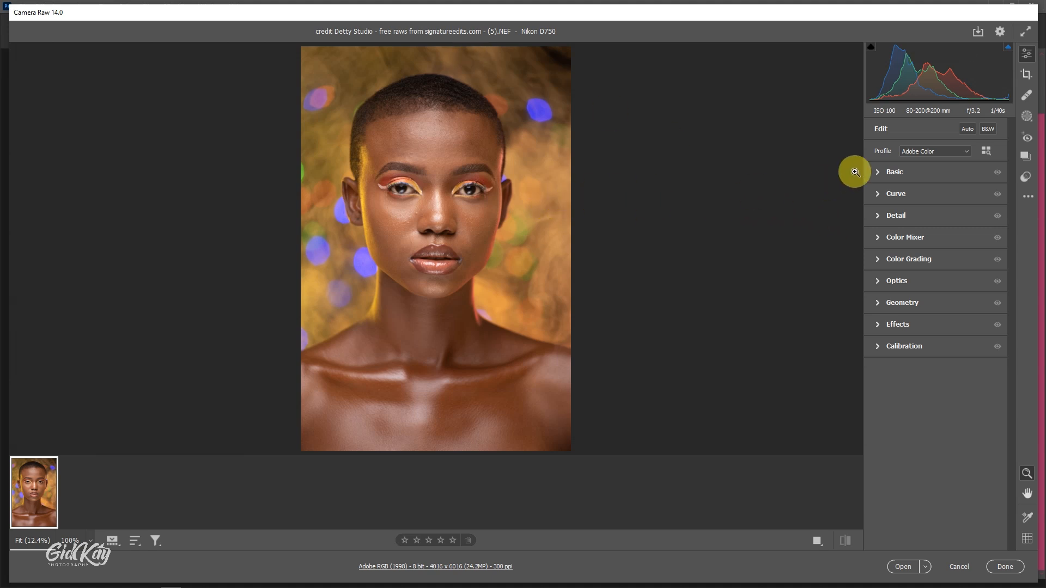
Set the Basic adjustments to Highlights -65, Whites -16, Contrast +5 and Dehaze +2.
click(878, 172)
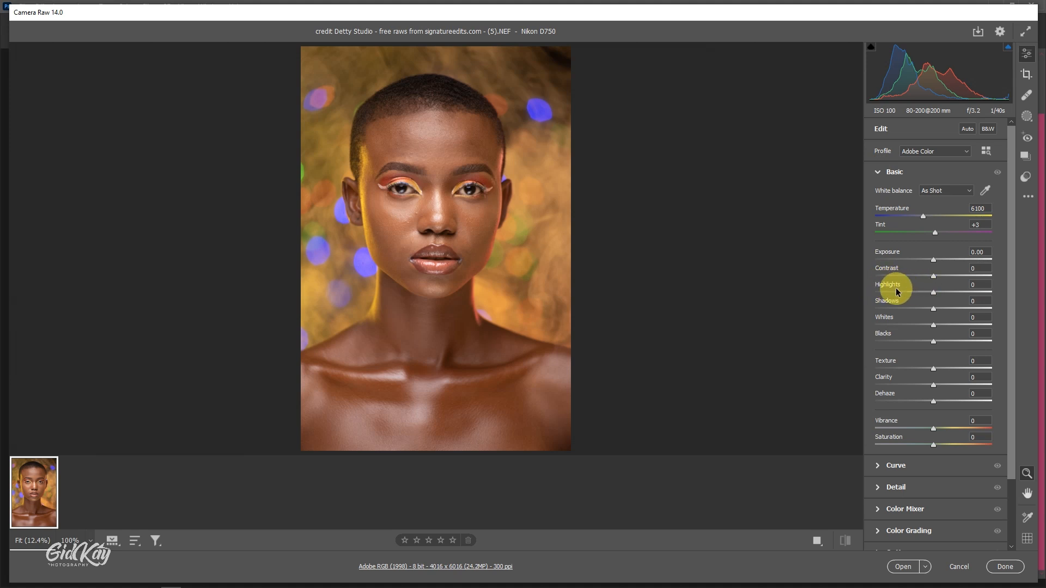
drag(933, 296, 895, 289)
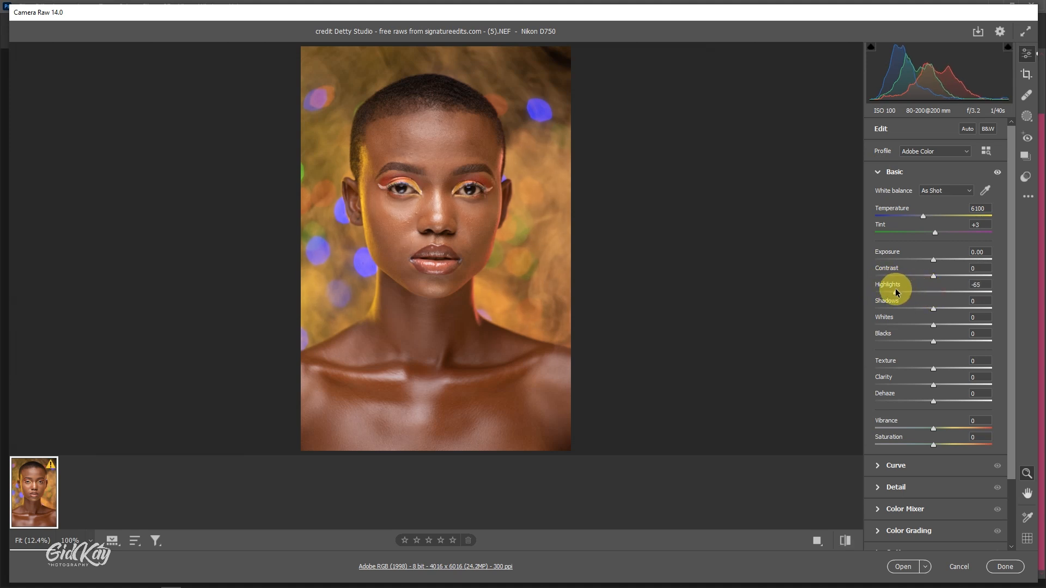
drag(933, 326, 923, 326)
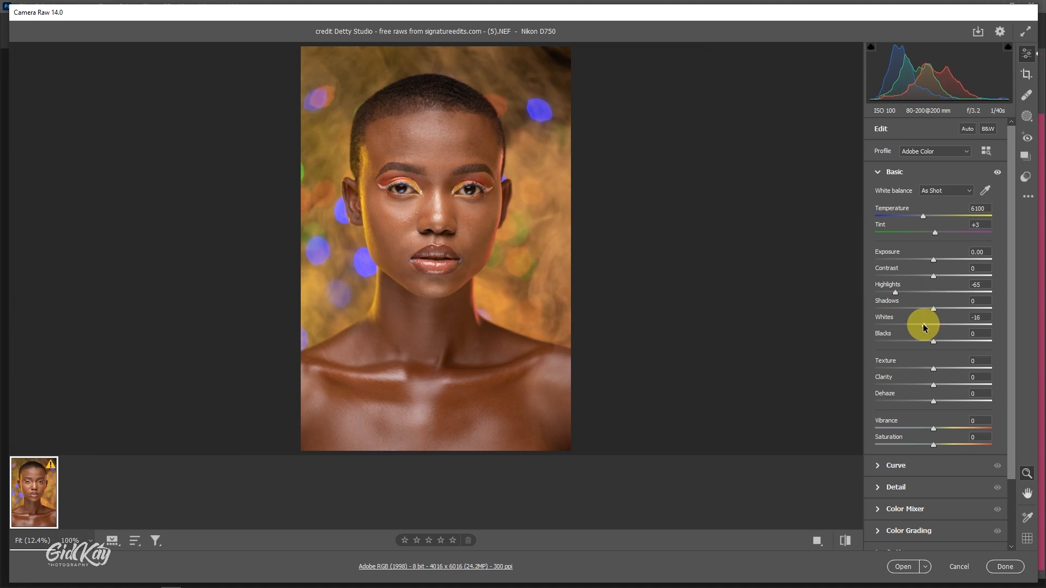
drag(934, 276, 937, 277)
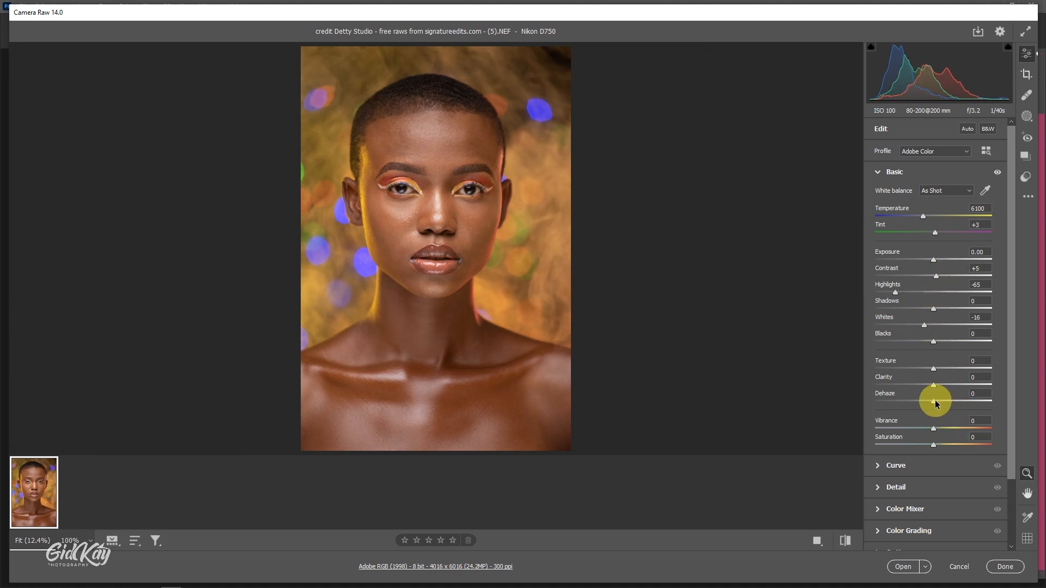
drag(935, 403, 938, 405)
Raise the Blue Primary Saturation to +5 in the Calibration settings.
scroll(924, 436, down, 3)
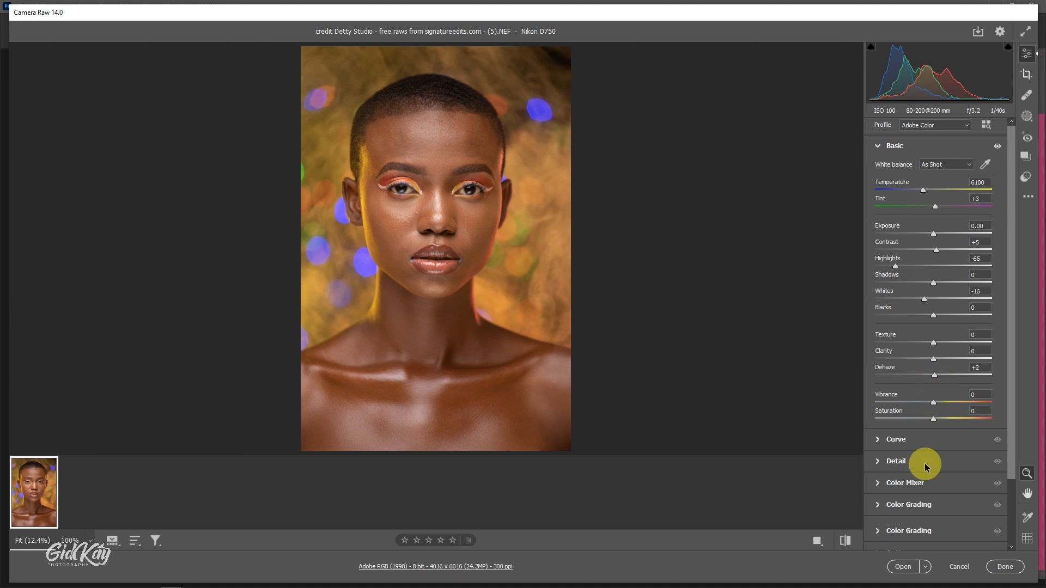
click(877, 540)
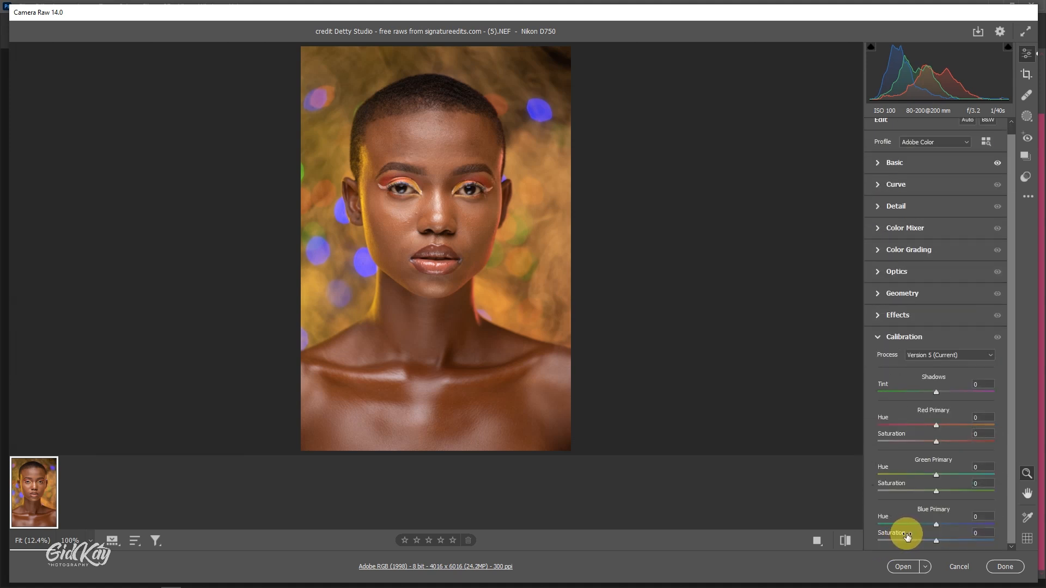
drag(934, 541, 938, 541)
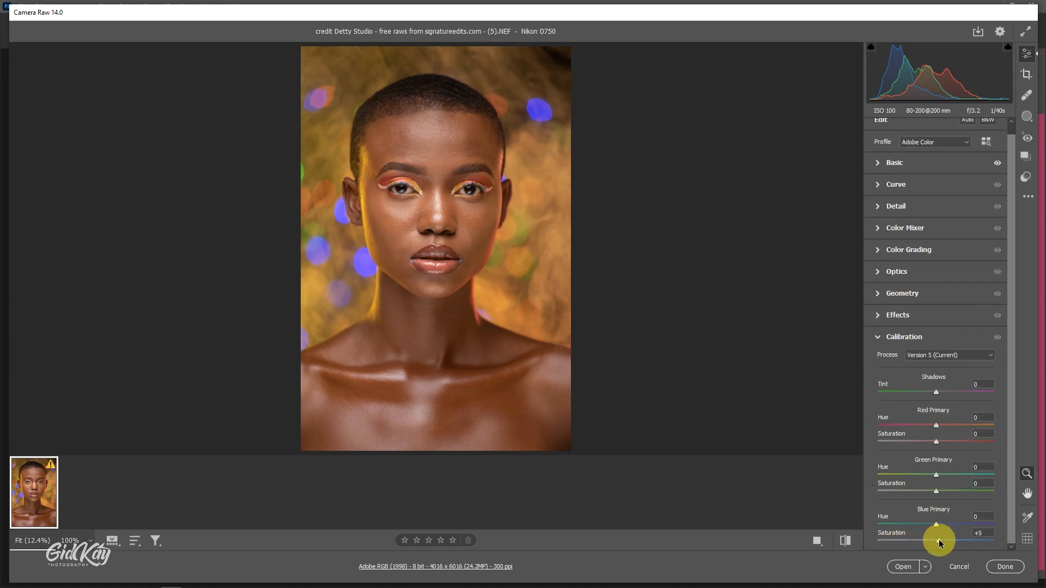
Compare the portrait before and after the raw adjustments side by side, examining the skin around the nose up close.
click(822, 543)
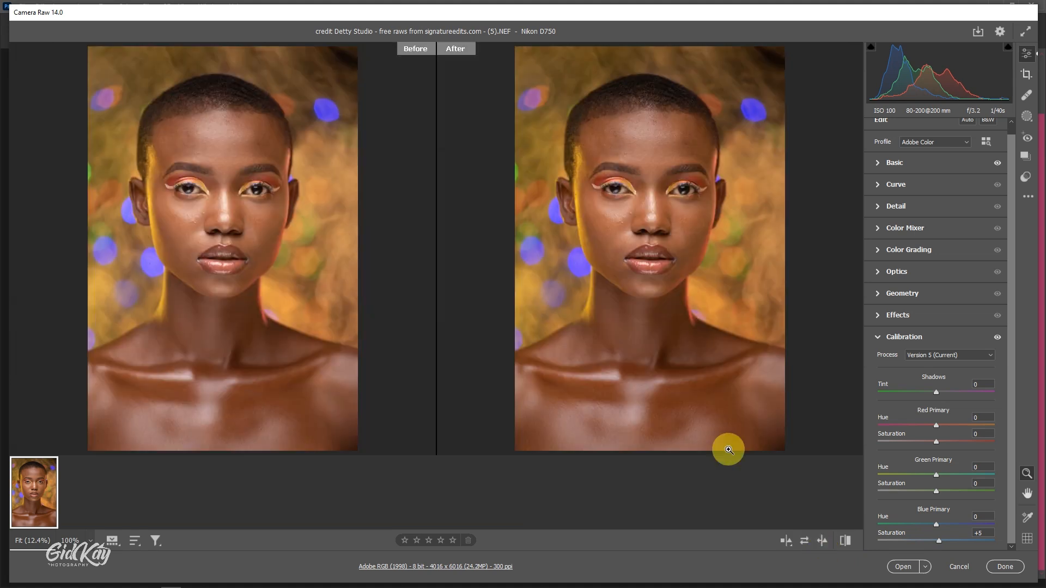
drag(651, 181, 647, 213)
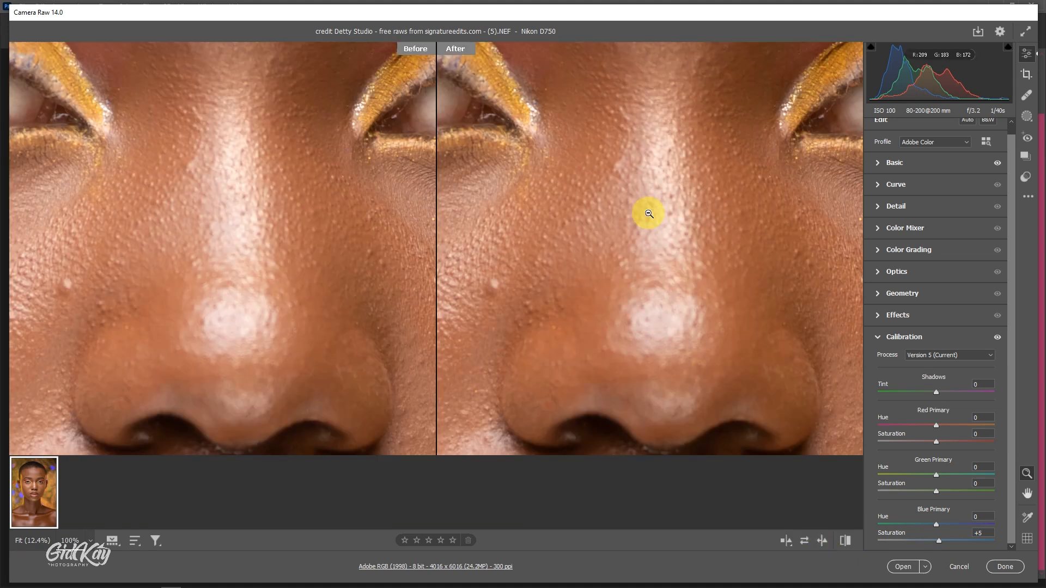
click(672, 234)
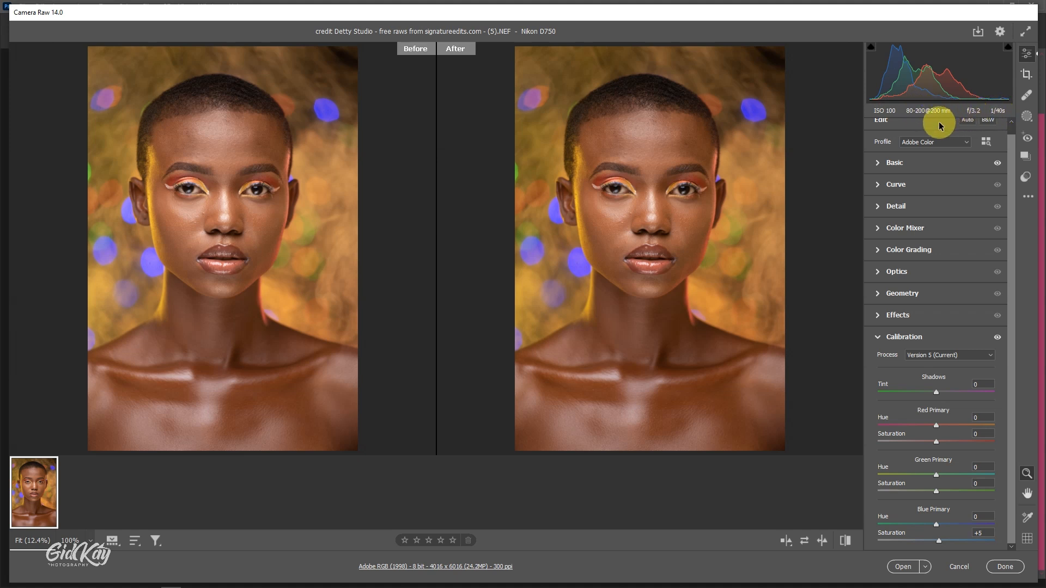
Open the raw portrait in Photoshop and crop it at 4 : 5 (8 : 10) around the head and neck.
click(903, 567)
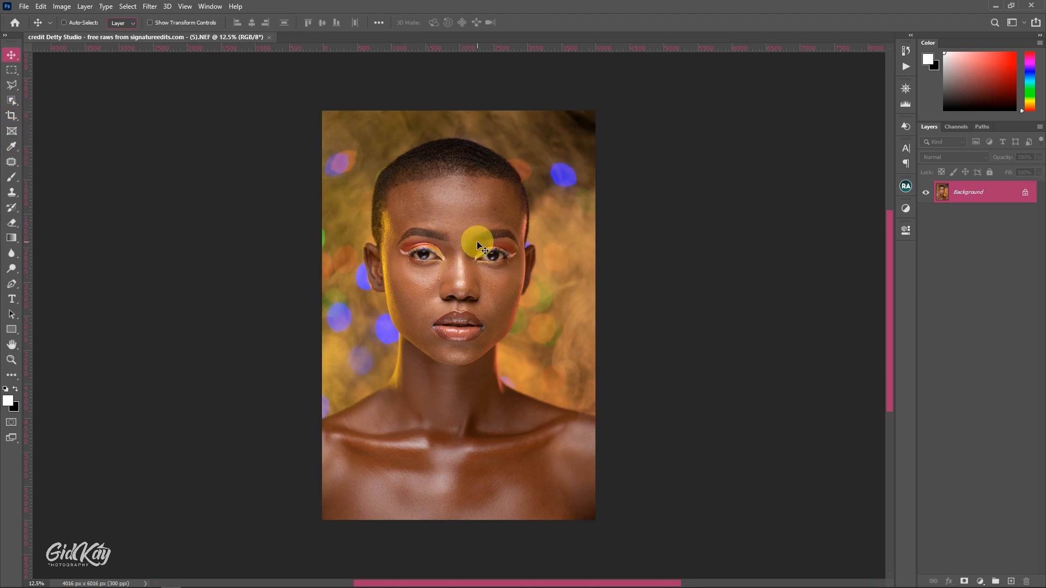
key(c)
drag(478, 242, 476, 264)
drag(470, 145, 478, 323)
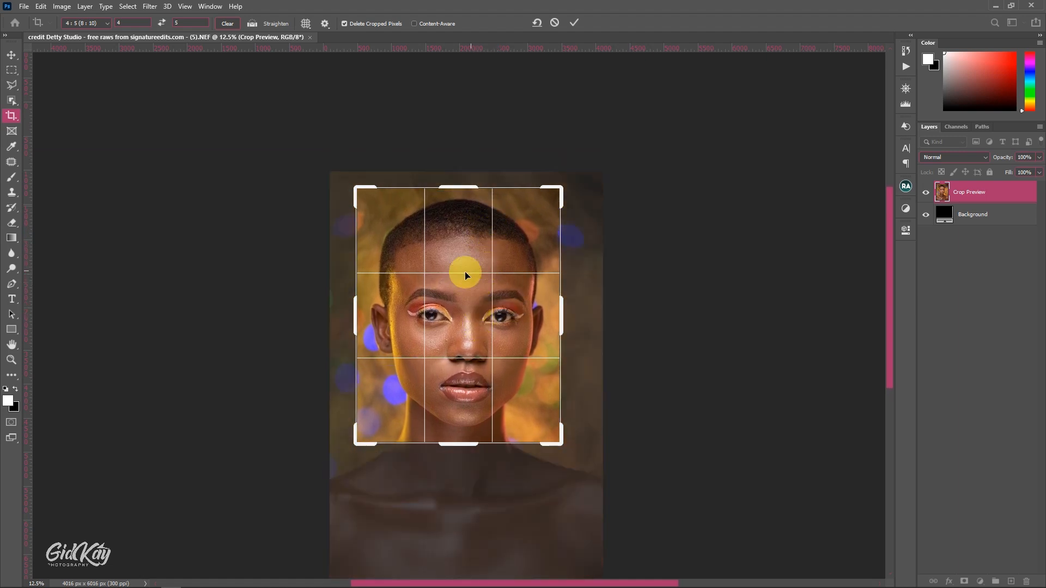
drag(471, 339, 472, 335)
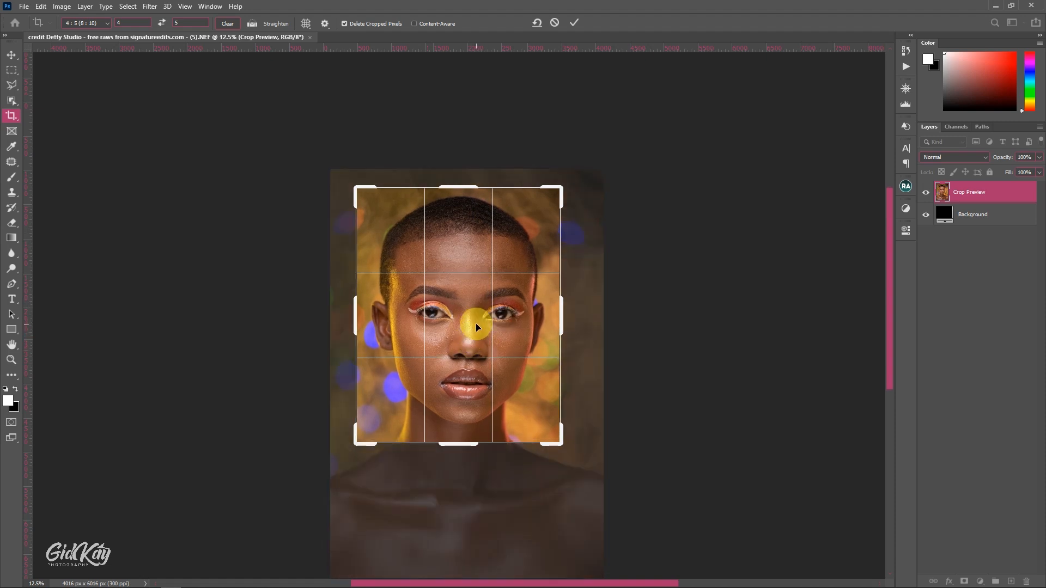
double_click(476, 322)
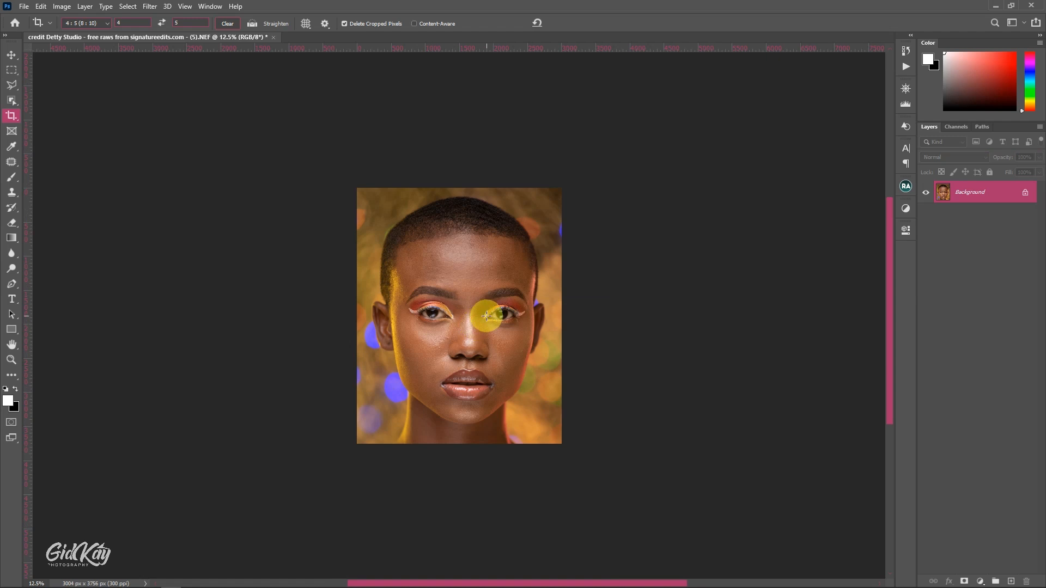
key(ctrl+0)
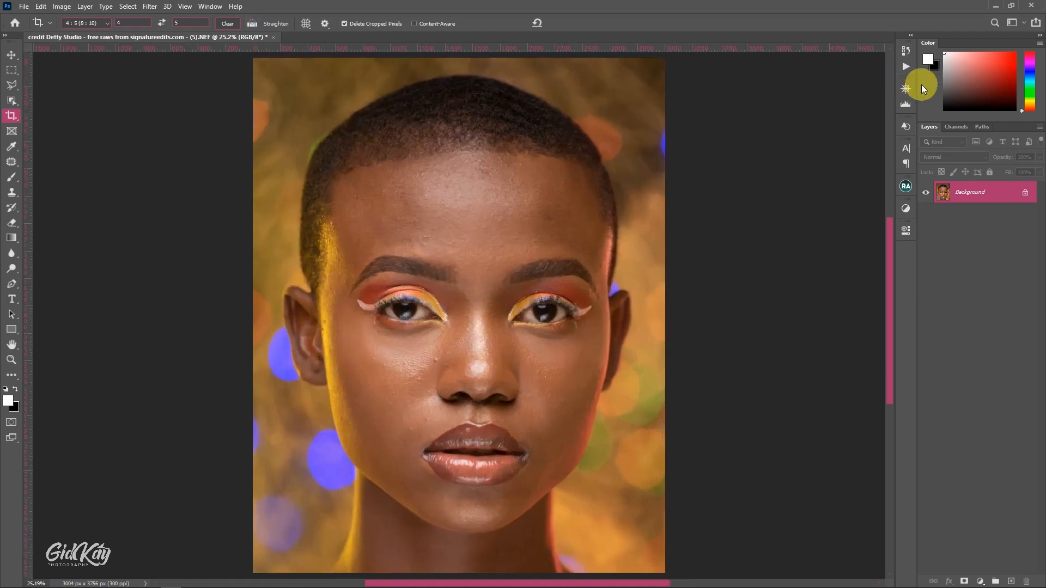
click(902, 86)
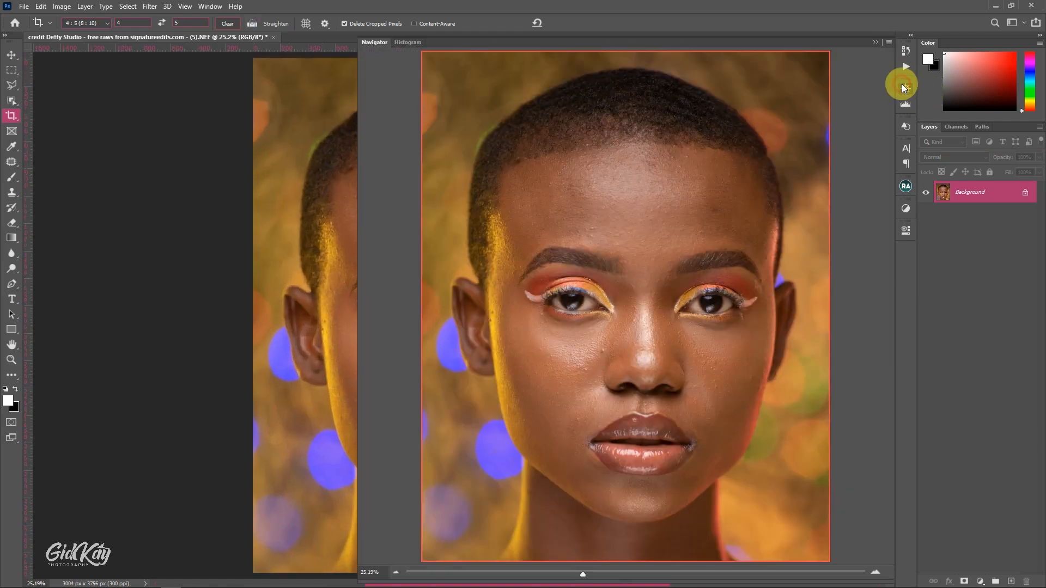
click(878, 43)
scroll(490, 241, down, 3)
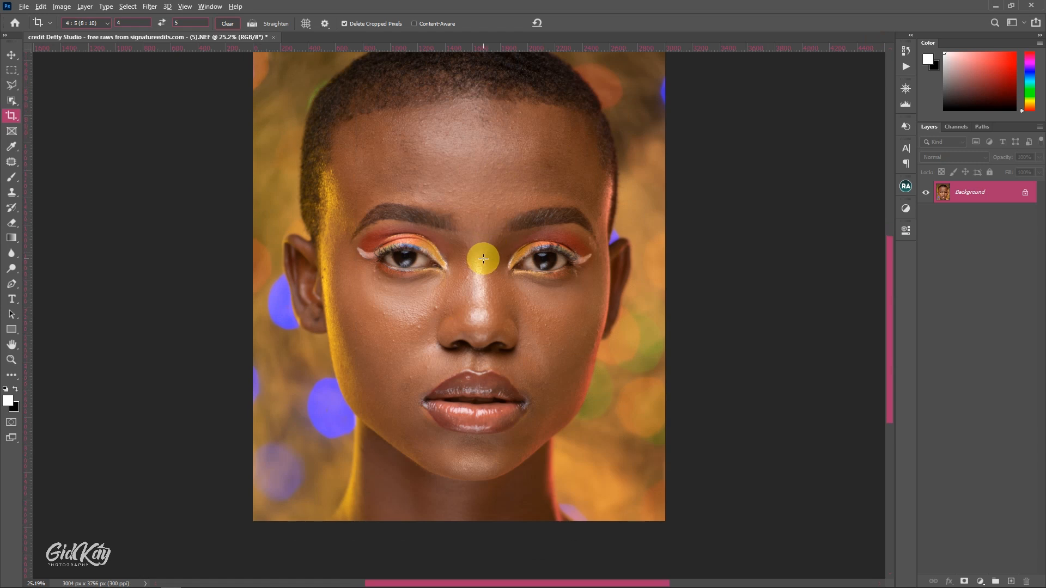
scroll(486, 260, up, 3)
scroll(486, 259, down, 3)
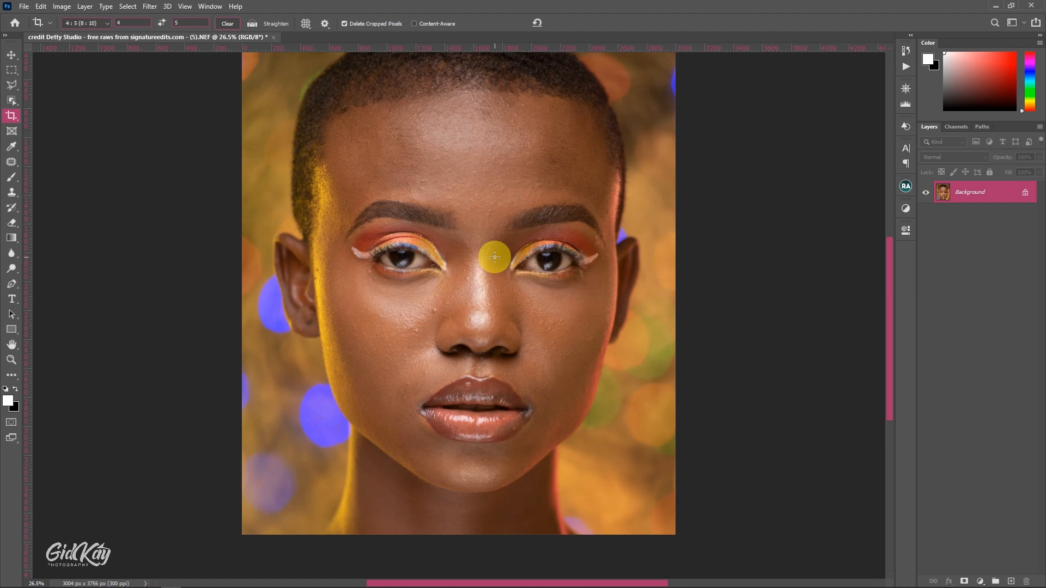
scroll(494, 257, up, 1)
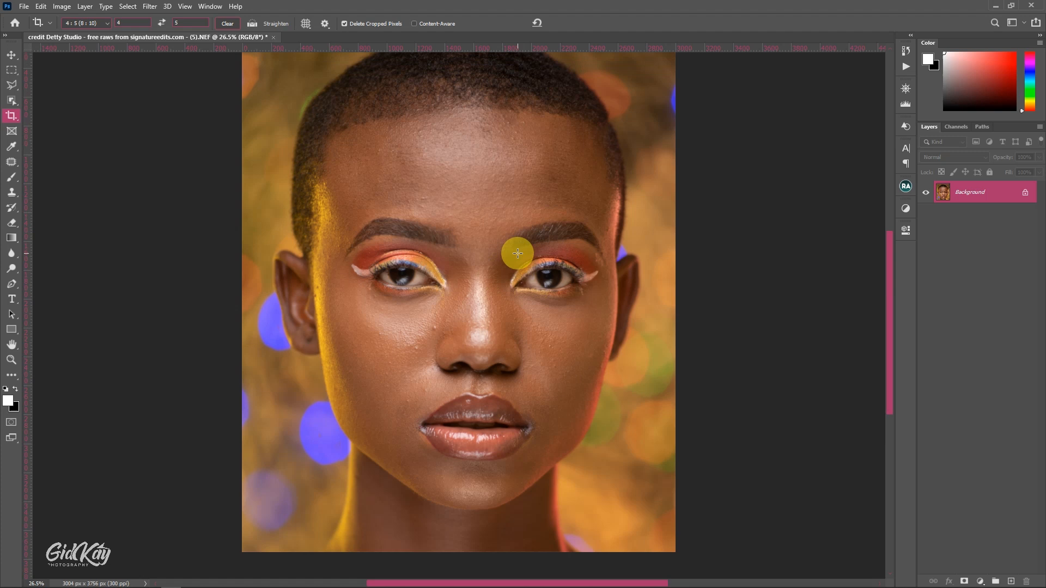
Duplicate the Background layer and activate the Spot Healing Brush in Content-Aware mode.
key(ctrl)
key(ctrl+j)
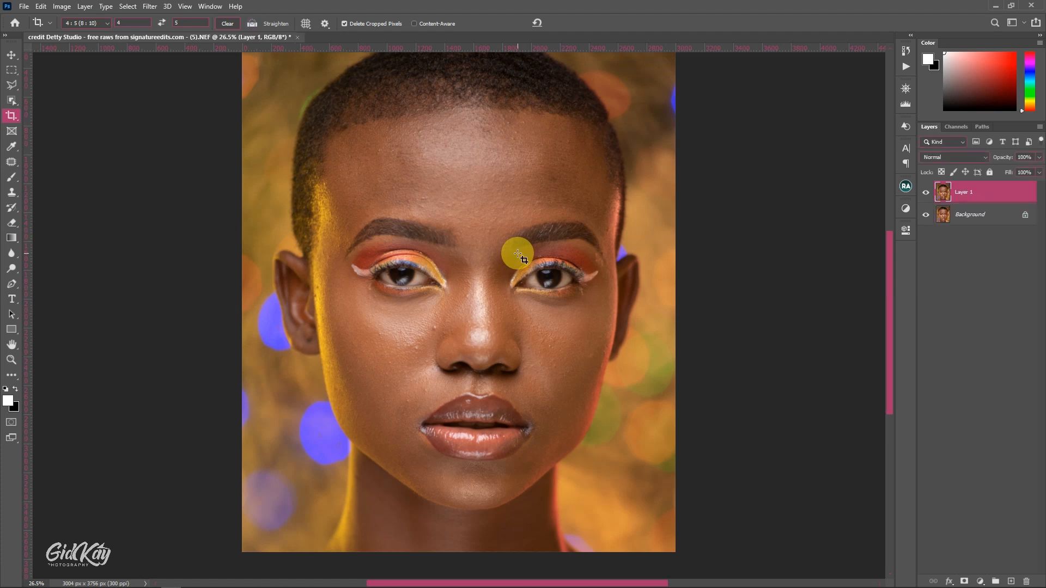
click(10, 162)
click(51, 162)
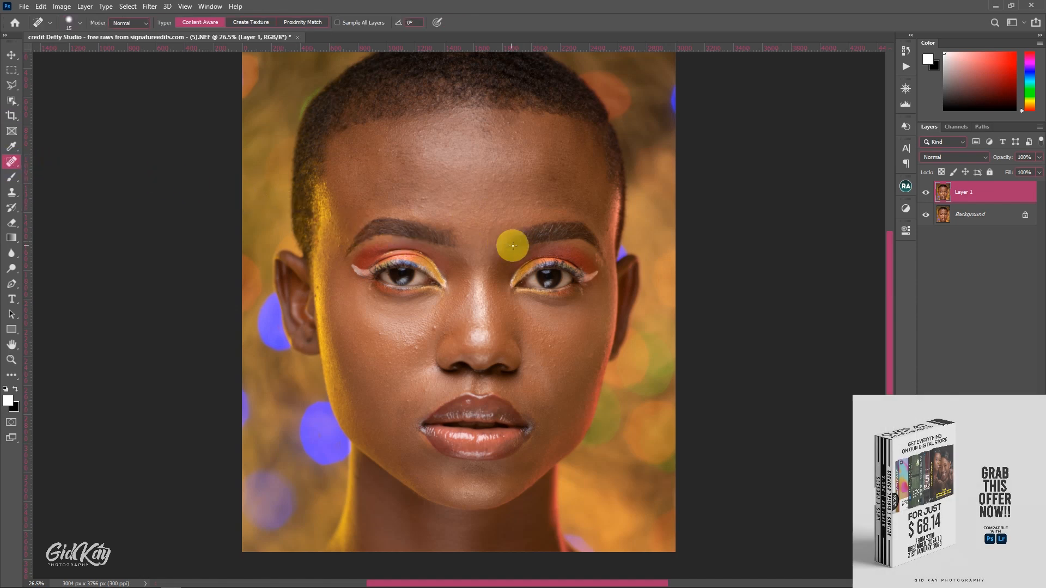
Enlarge the Spot Healing Brush to about 40 px and remove the blemishes on the cheeks and beside the nose.
scroll(533, 324, up, 2)
scroll(533, 325, up, 1)
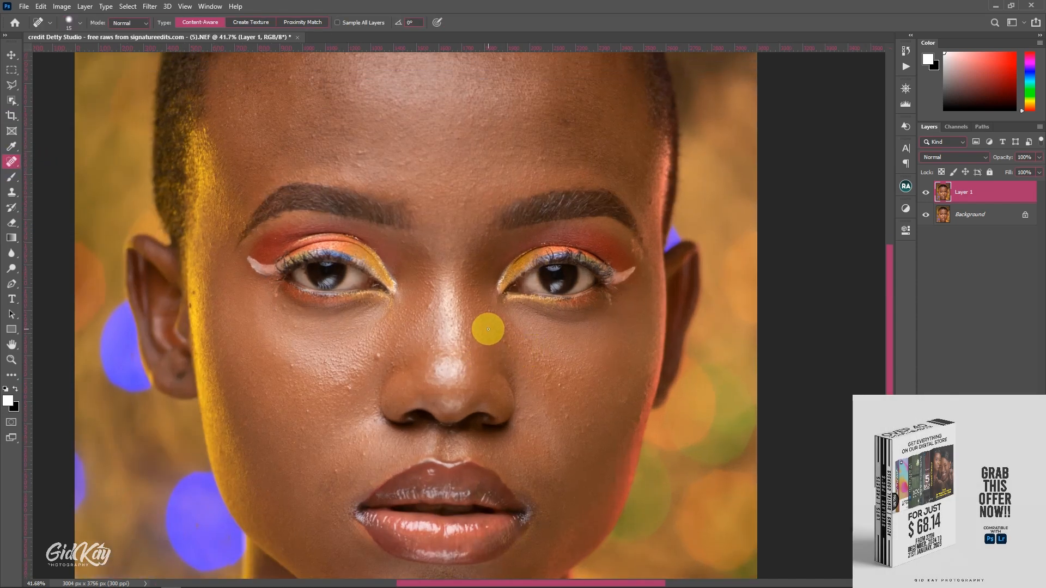
scroll(483, 329, down, 2)
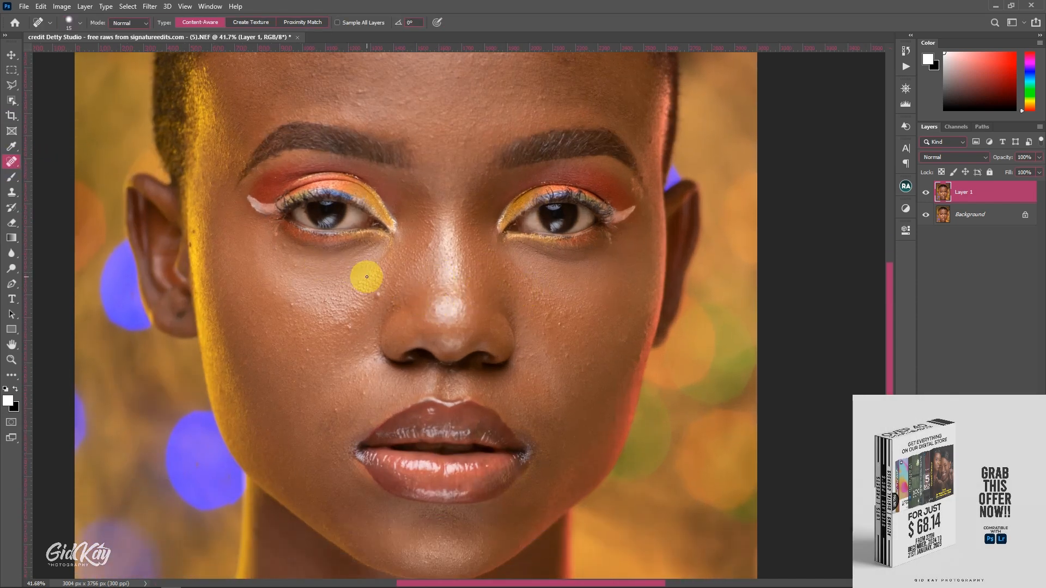
key(bracketright)
key(bracketright)
key(bracketright)
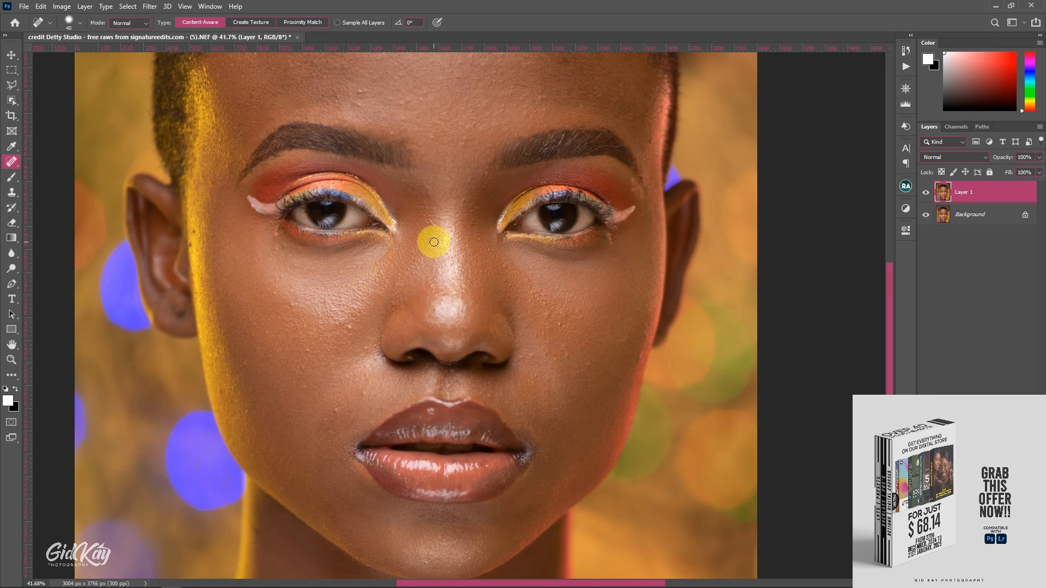
scroll(612, 201, down, 3)
key(bracketright)
Heal the remaining blemishes on the forehead and lower face with a brush of about 40 px.
scroll(561, 256, up, 5)
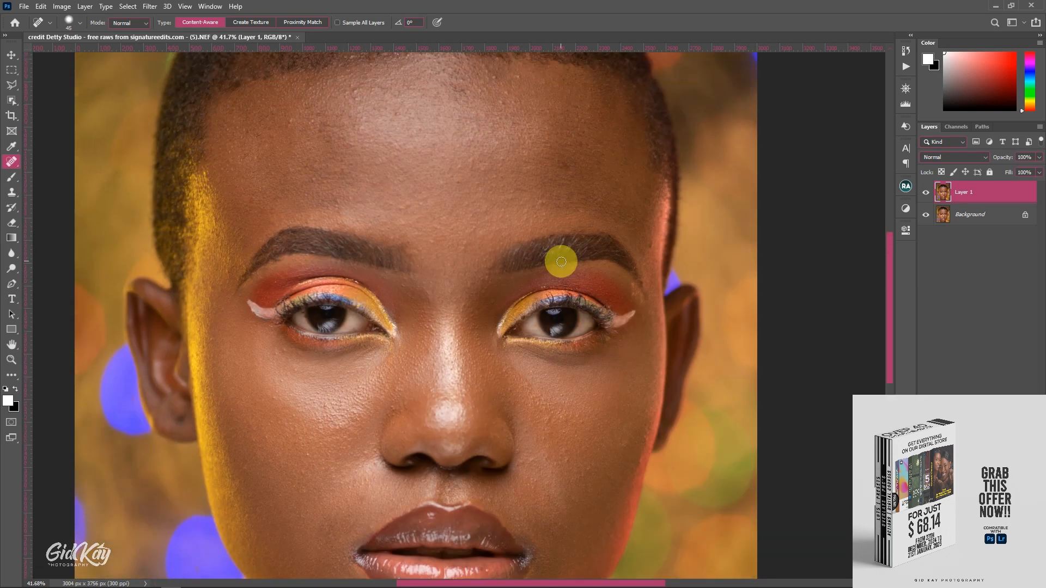
scroll(280, 210, down, 3)
scroll(369, 380, up, 1)
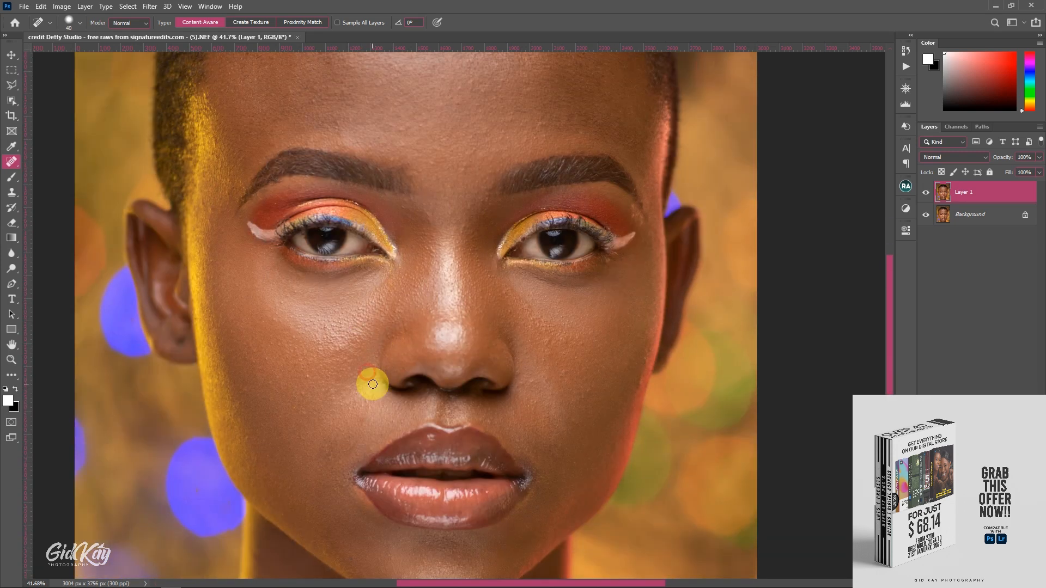
scroll(467, 462, down, 4)
key(bracketleft)
key(bracketleft)
scroll(535, 384, down, 2)
scroll(403, 235, down, 1)
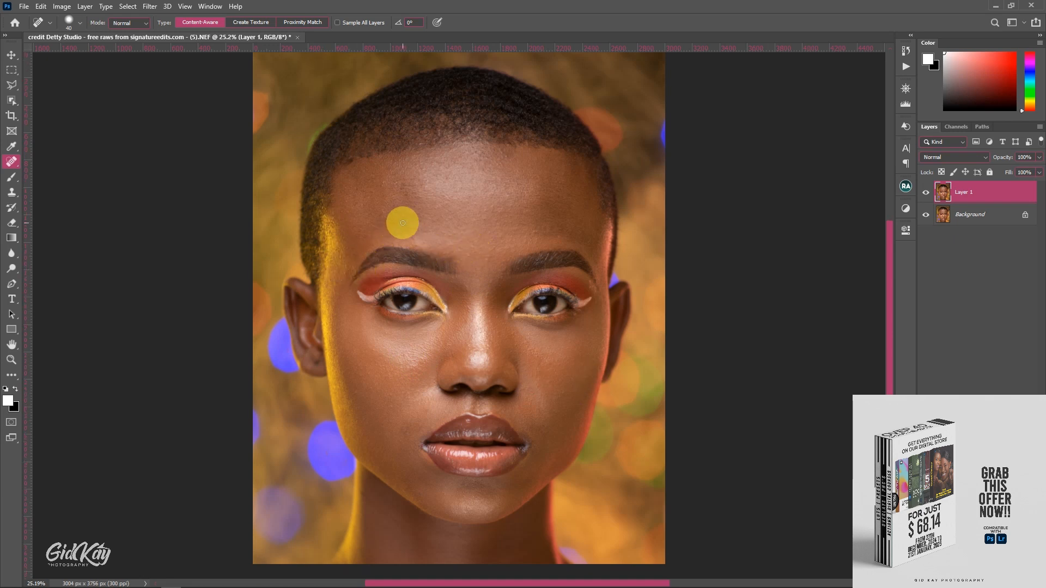
scroll(408, 218, down, 1)
scroll(418, 215, up, 1)
scroll(419, 213, down, 2)
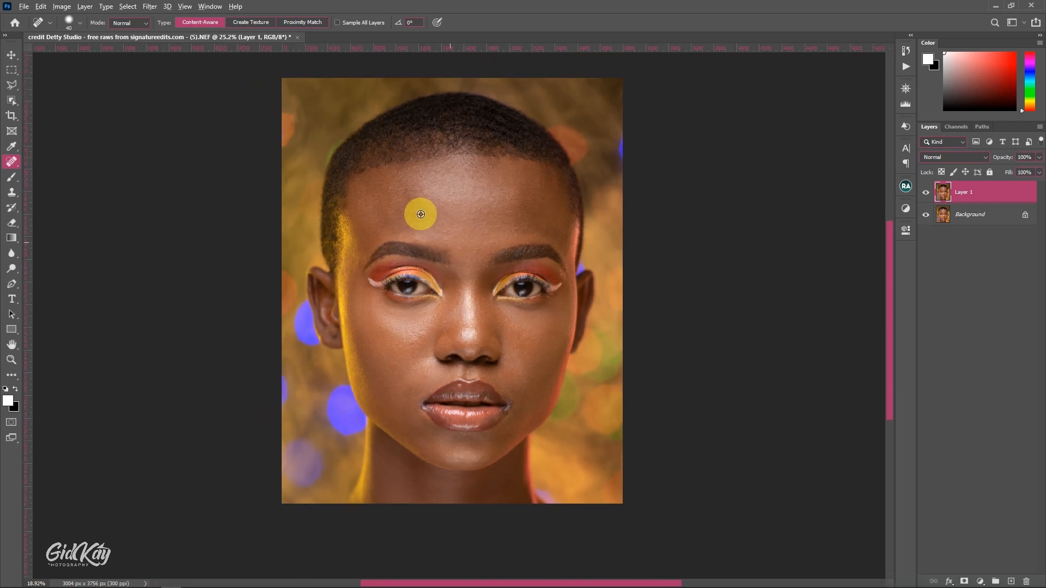
scroll(420, 213, up, 1)
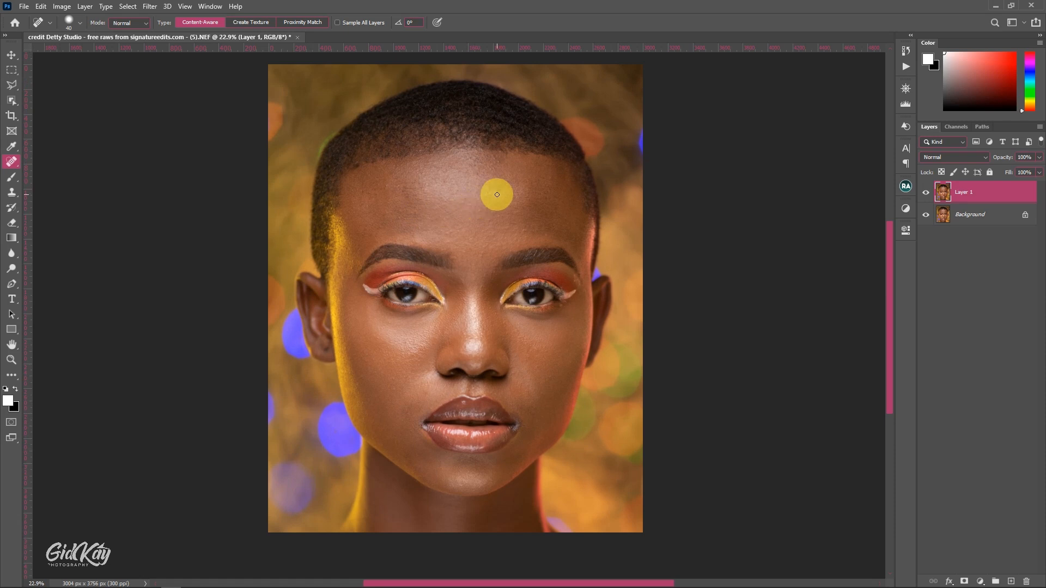
Run the FS 8bits frequency separation action on the retouched layer.
click(908, 66)
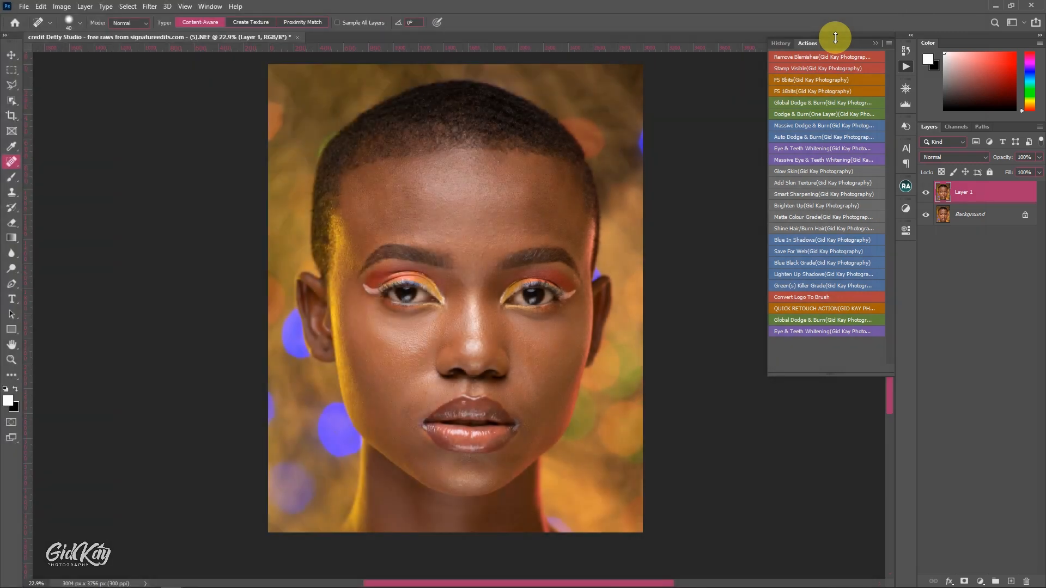
click(11, 55)
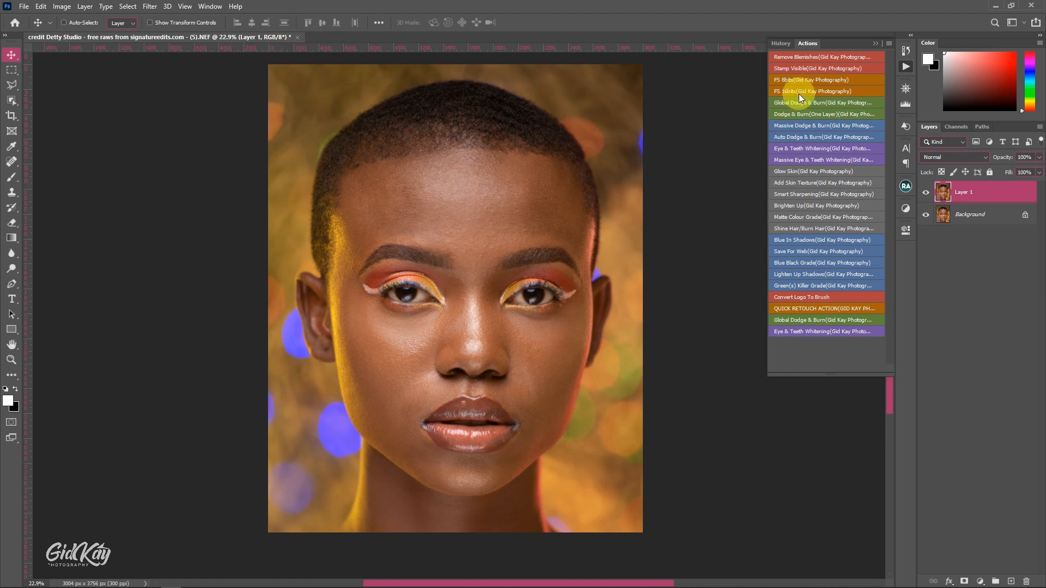
click(813, 80)
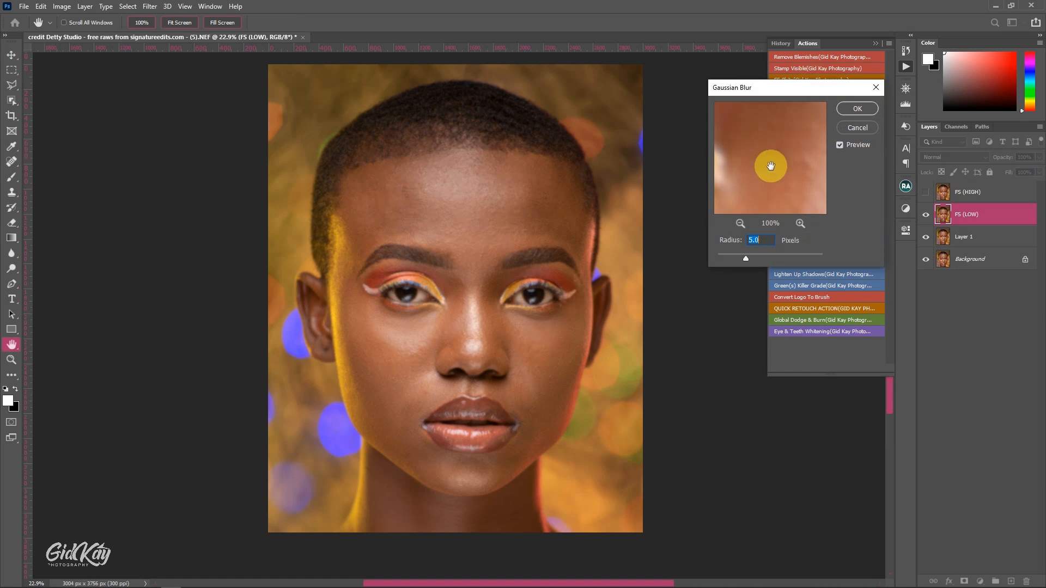
Apply a Gaussian Blur with a radius of 7 pixels to the FS (LOW) layer, checking the whole face in the preview.
click(740, 224)
click(740, 223)
click(740, 223)
click(739, 223)
click(739, 224)
click(740, 223)
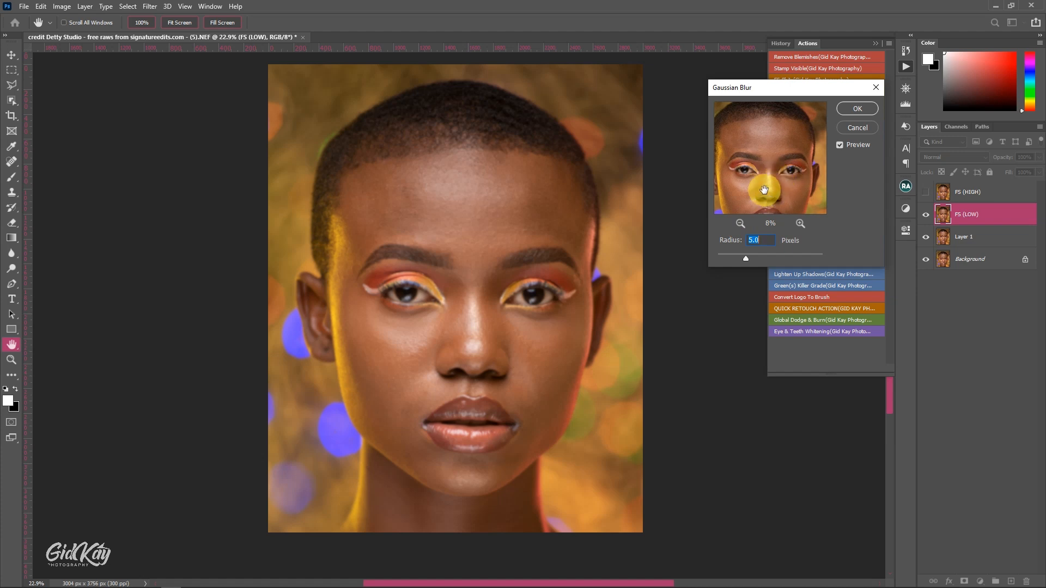
text(7)
click(858, 109)
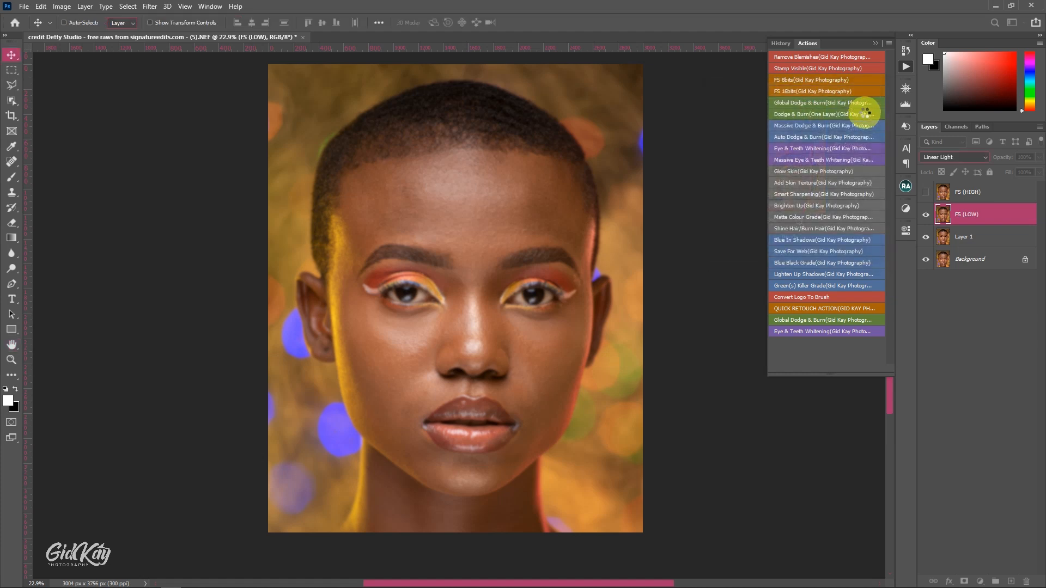
click(877, 44)
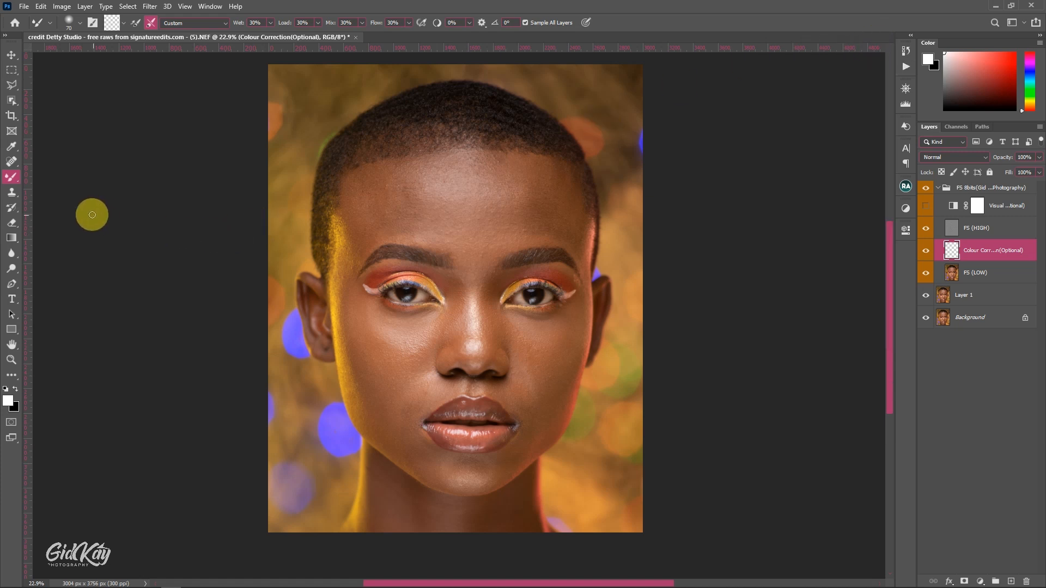
Hide the FS (HIGH) layer and enlarge the Mixer Brush to 200 px for painting on the Colour Correction layer.
scroll(491, 201, down, 2)
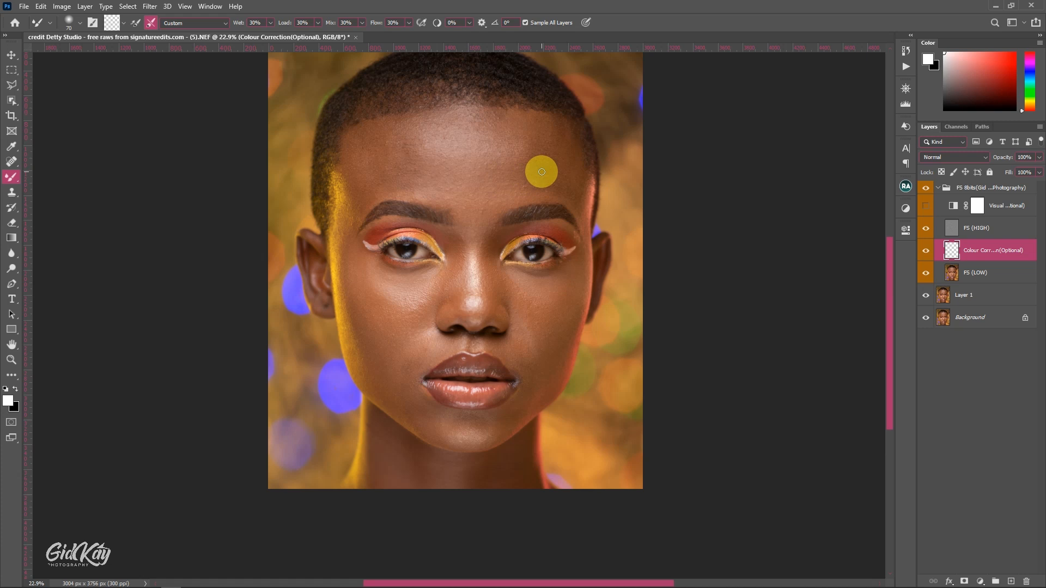
scroll(539, 171, down, 3)
scroll(539, 171, up, 1)
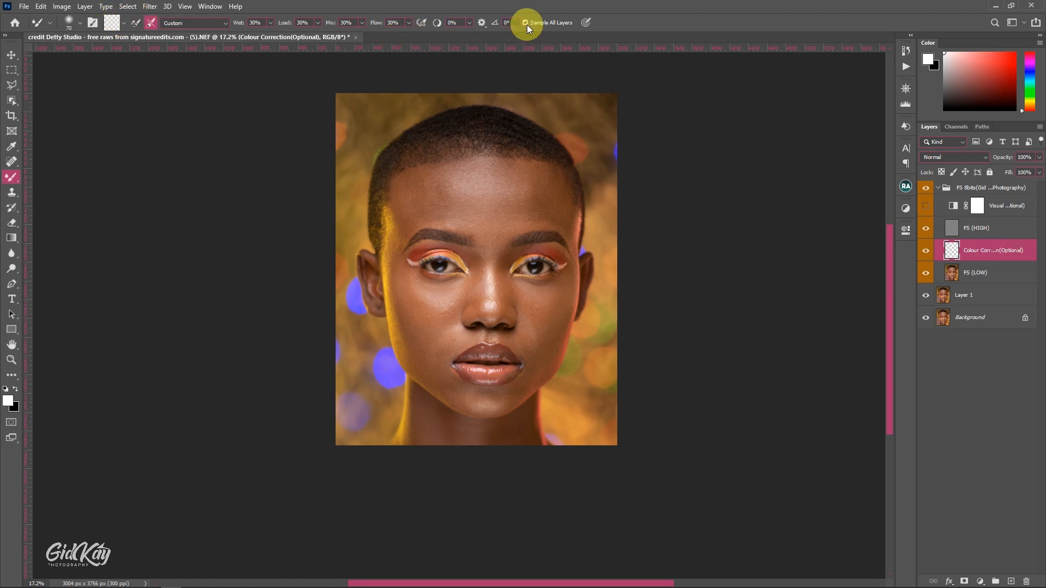
click(124, 25)
click(155, 45)
click(927, 228)
key(bracketright)
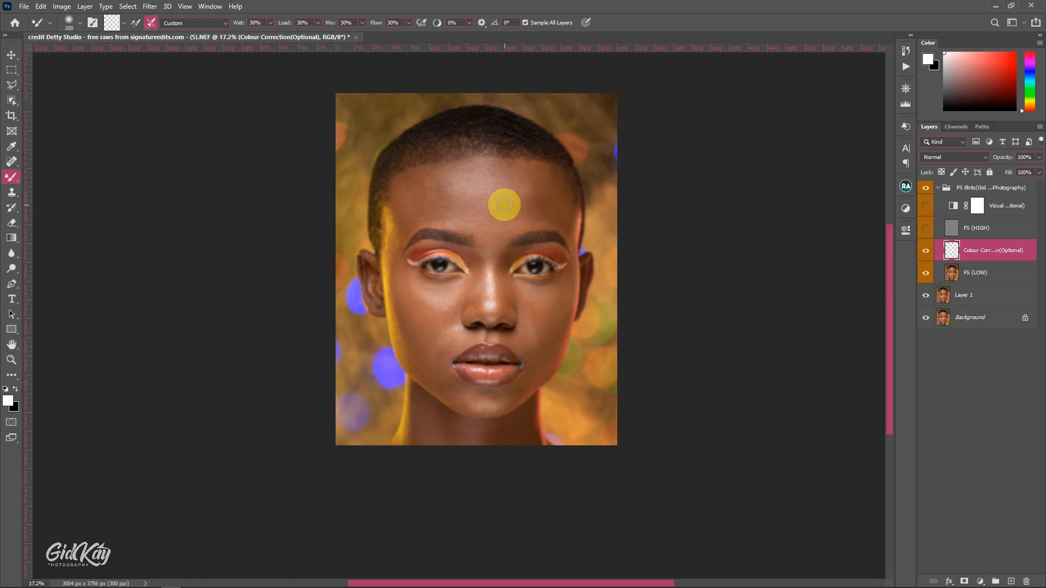
Blend the forehead skin above the right-hand eyebrow with the Mixer Brush at sizes from 200 to 700 px.
drag(505, 205, 521, 201)
key(bracketright)
key(bracketright)
drag(531, 195, 534, 193)
key(bracketright)
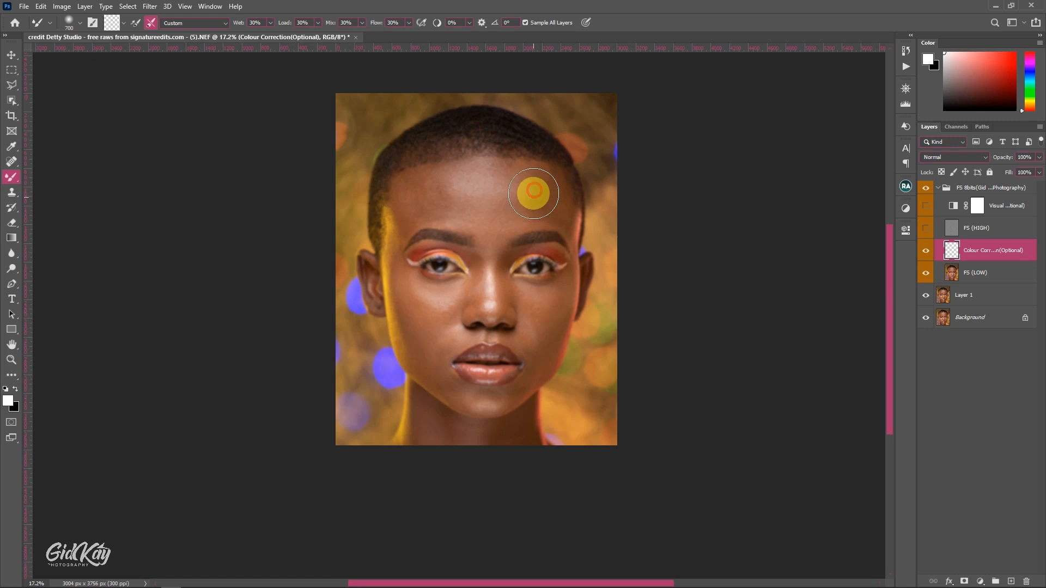
key(bracketleft)
key(bracketleft)
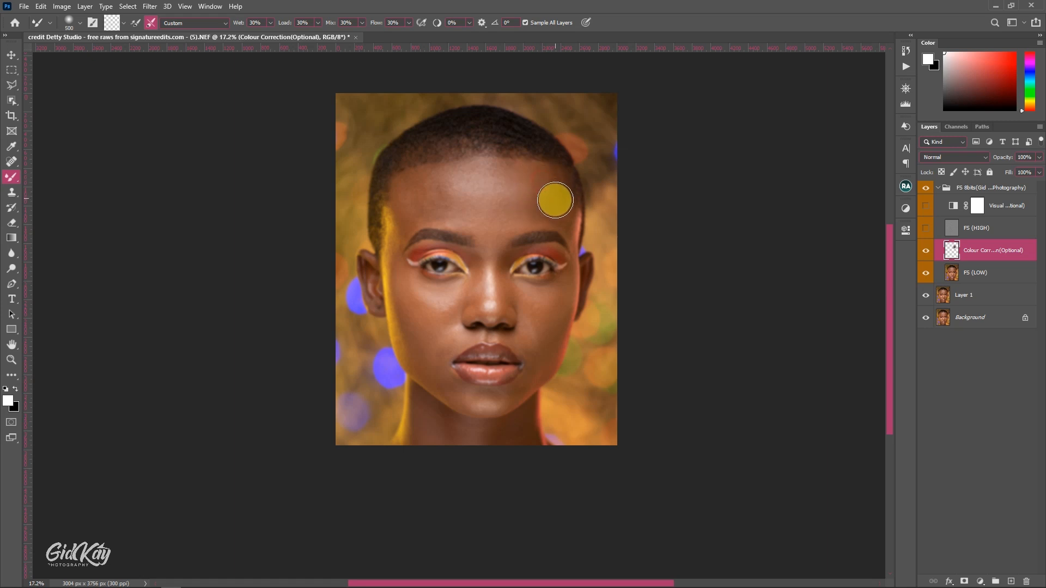
key(bracketright)
key(bracketright)
drag(531, 190, 521, 197)
Smooth the centre and upper forehead with large Mixer Brush strokes of about 700 to 1000 px.
key(bracketright)
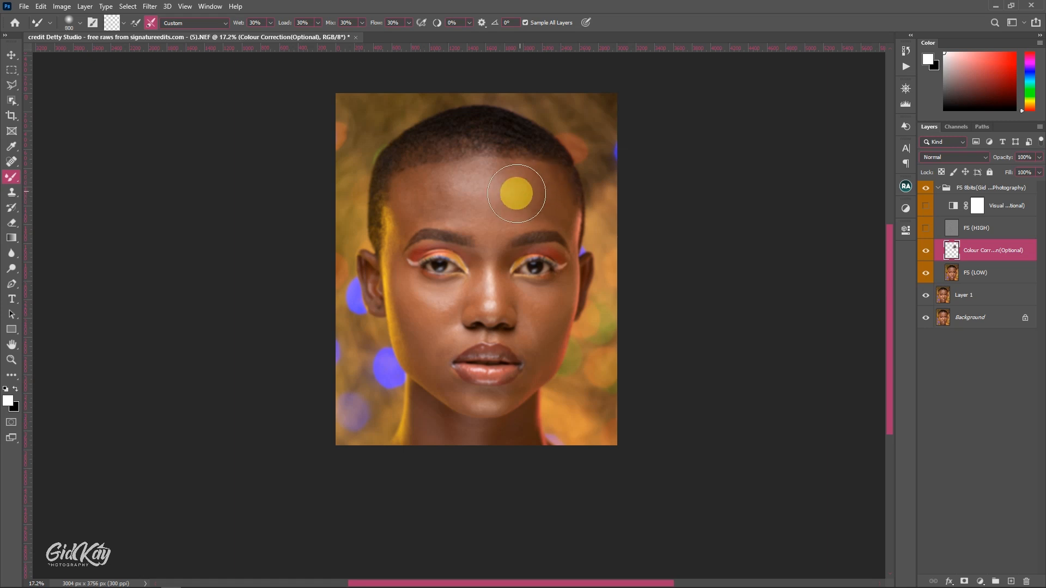
key(bracketright)
key(bracketright)
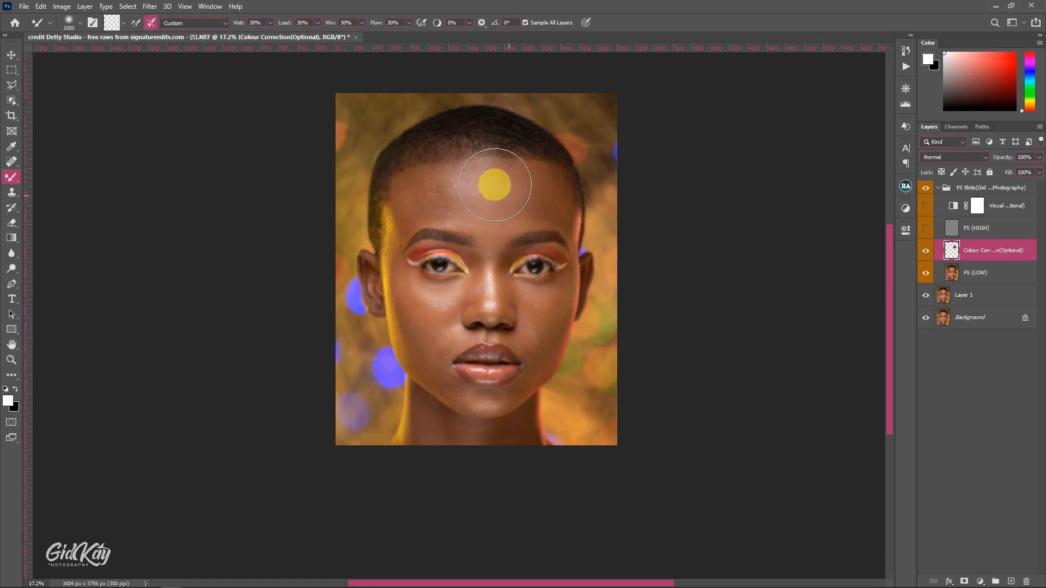
key(bracketleft)
key(bracketleft)
key(bracketleft)
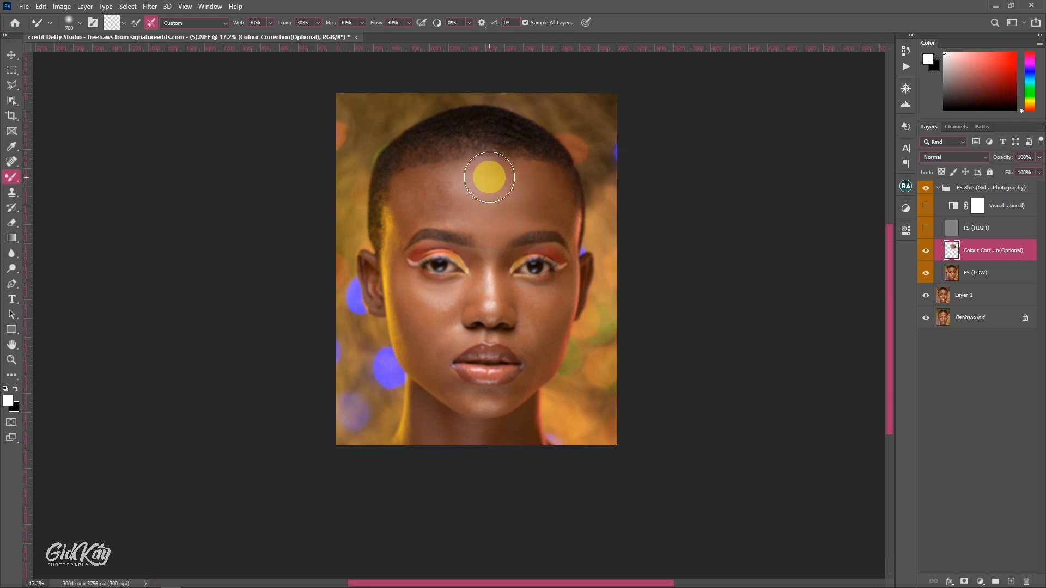
mouse_move(479, 176)
mouse_down()
mouse_move(429, 198)
mouse_move(451, 178)
mouse_move(444, 173)
mouse_move(514, 175)
mouse_up()
Reduce the brush to 300 px and blend the forehead along the hairline, starting near the left-hand temple.
key(bracketright)
key(bracketleft)
key(bracketleft)
key(bracketleft)
key(bracketleft)
key(bracketright)
key(bracketright)
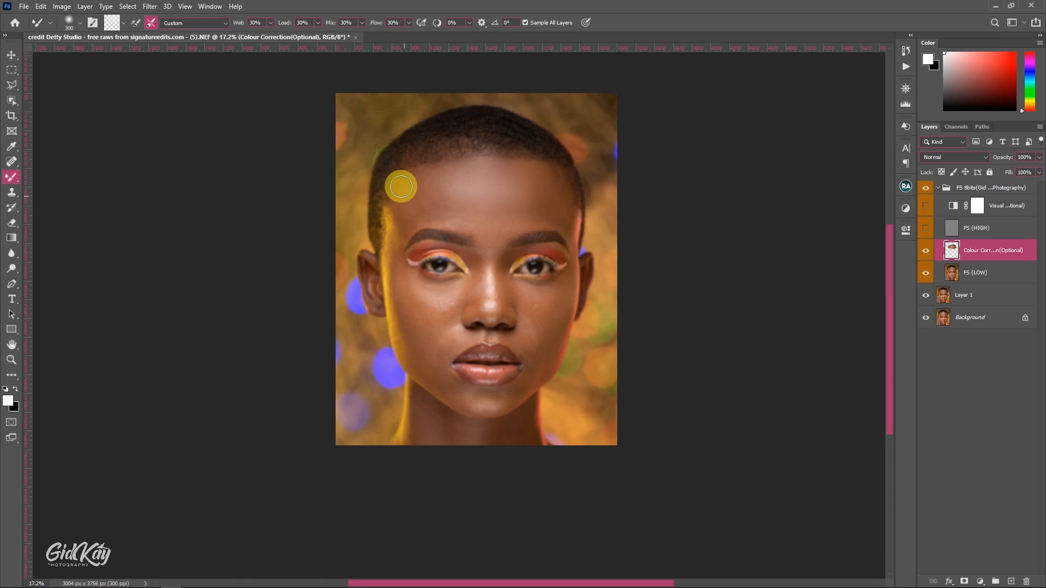
mouse_move(401, 182)
mouse_down()
mouse_move(409, 231)
mouse_move(397, 195)
mouse_move(414, 218)
mouse_move(408, 196)
mouse_move(422, 214)
mouse_move(419, 201)
mouse_move(447, 211)
mouse_move(443, 192)
mouse_move(414, 191)
mouse_move(419, 184)
mouse_move(407, 189)
mouse_move(538, 175)
mouse_move(525, 173)
mouse_move(551, 175)
mouse_move(550, 211)
mouse_move(554, 178)
mouse_move(561, 206)
mouse_move(550, 222)
mouse_move(570, 211)
mouse_up()
Even out the right-hand temple and the skin beside the eyebrow with a 150 to 200 px brush.
key(bracketright)
key(bracketright)
key(bracketright)
key(bracketright)
key(bracketright)
key(bracketright)
key(bracketleft)
key(bracketleft)
key(bracketleft)
key(bracketleft)
key(bracketleft)
key(bracketleft)
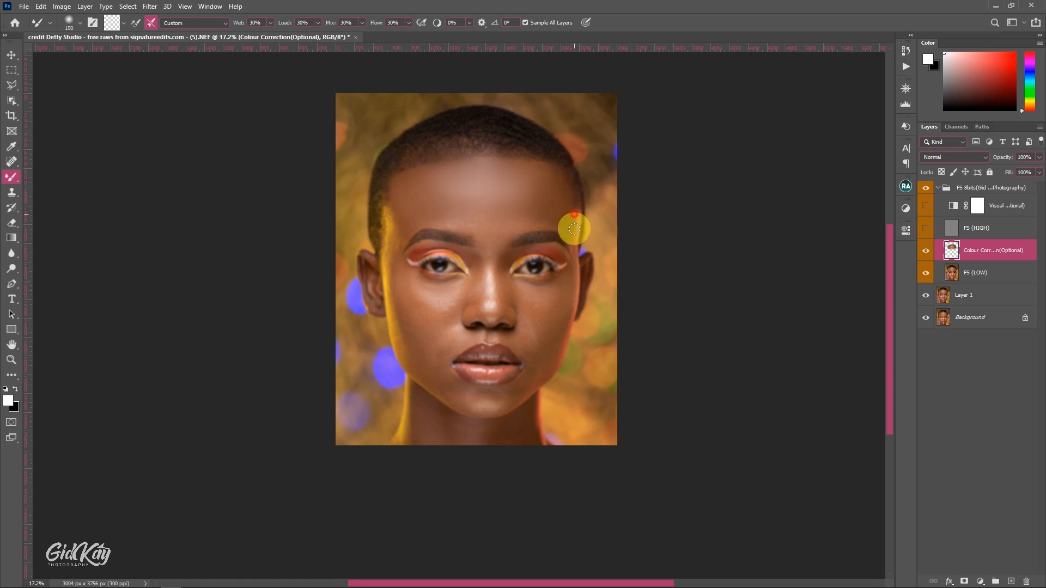
click(575, 239)
key(bracketright)
key(bracketright)
key(bracketright)
click(560, 228)
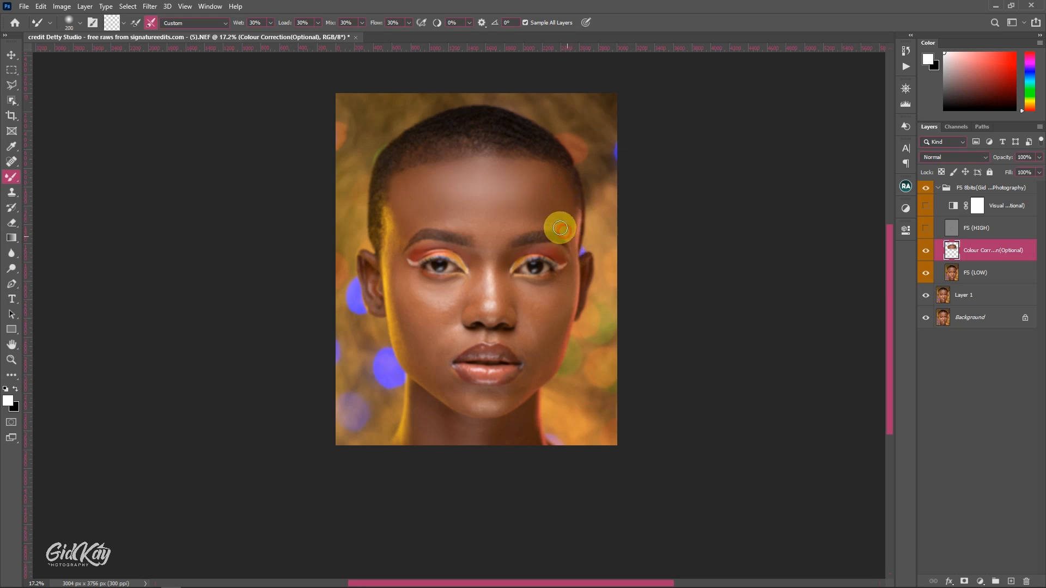
Blend the skin between the eyebrows and just above them with the Mixer Brush at 300 to 500 px.
key(bracketright)
key(bracketright)
key(bracketright)
click(529, 216)
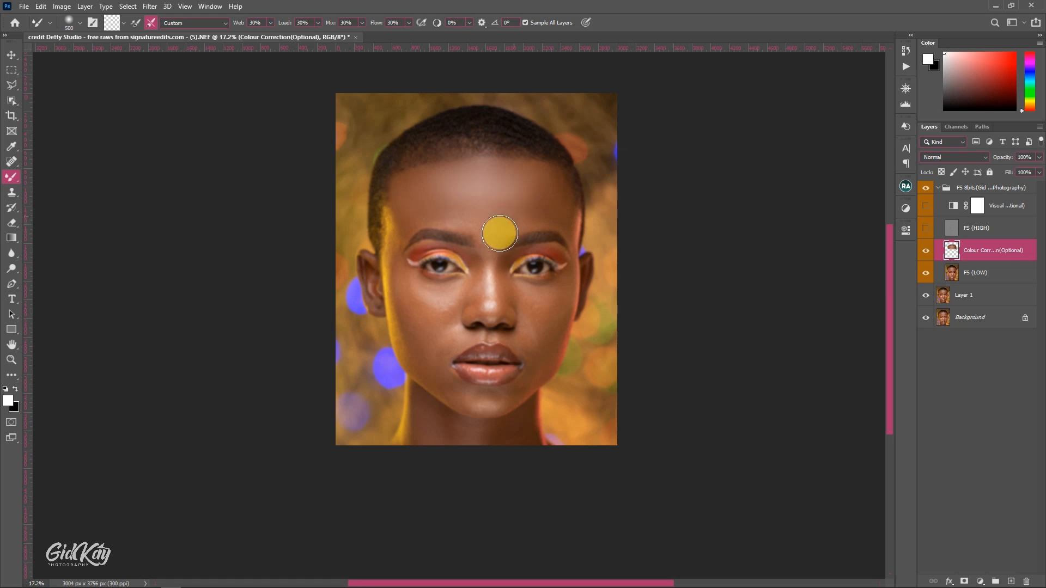
key(bracketright)
key(bracketright)
key(bracketleft)
key(bracketleft)
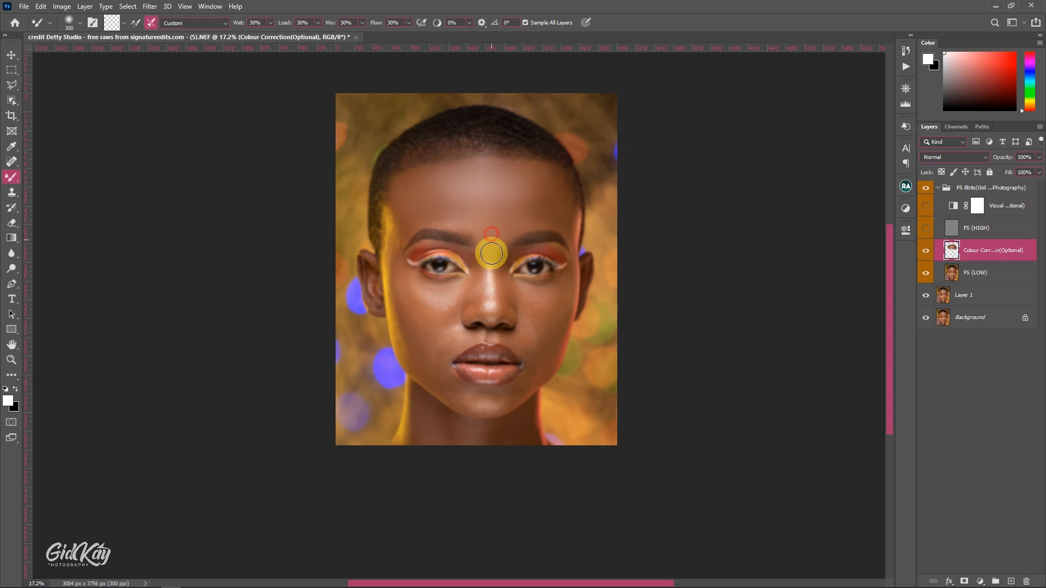
click(481, 222)
key(bracketright)
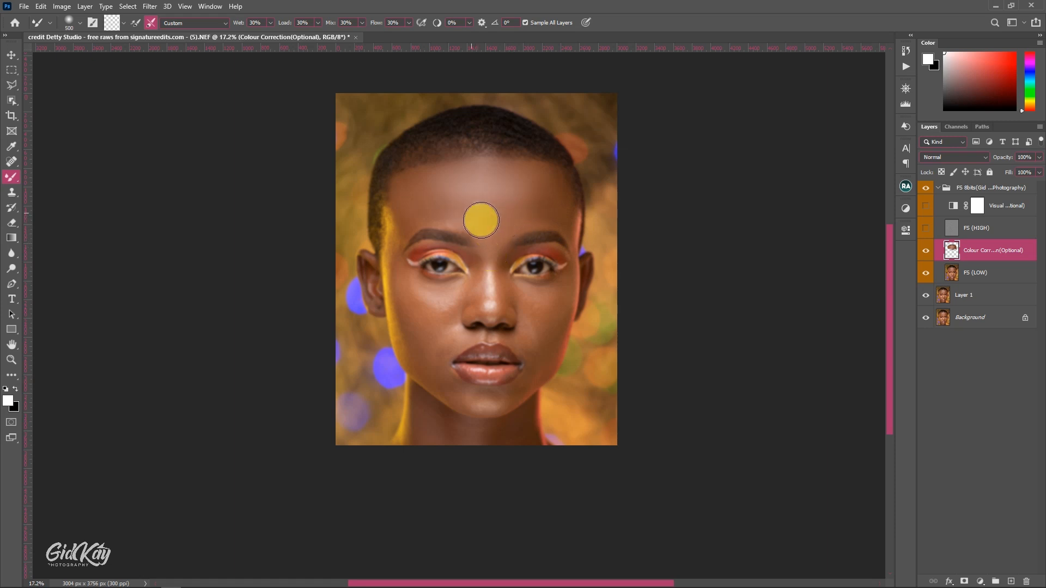
Smooth the forehead above the left-hand eyebrow, varying the Mixer Brush between 300 and 700 px.
key(bracketleft)
key(bracketleft)
key(bracketleft)
key(bracketleft)
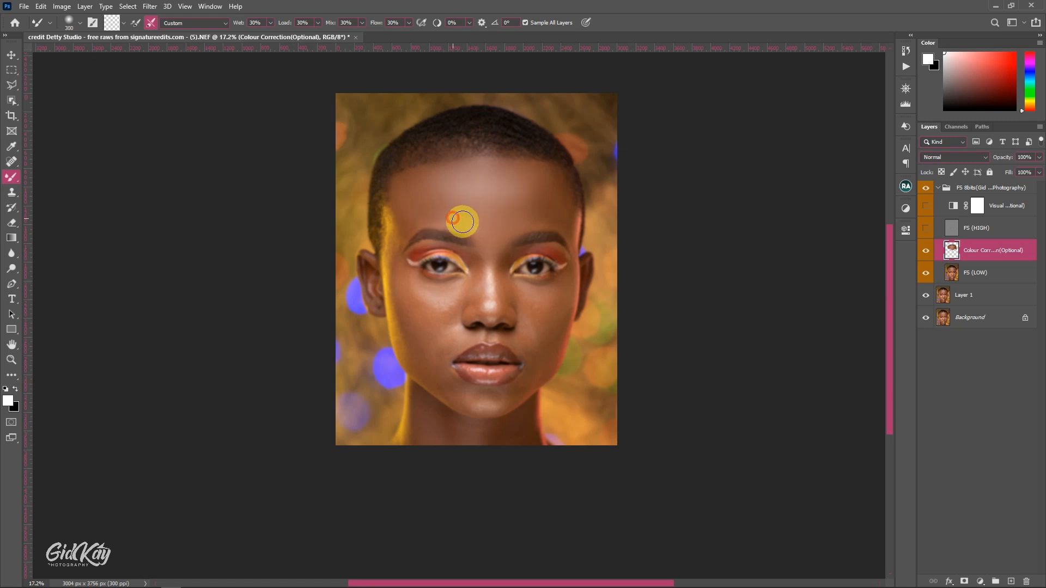
key(bracketright)
key(bracketright)
key(bracketright)
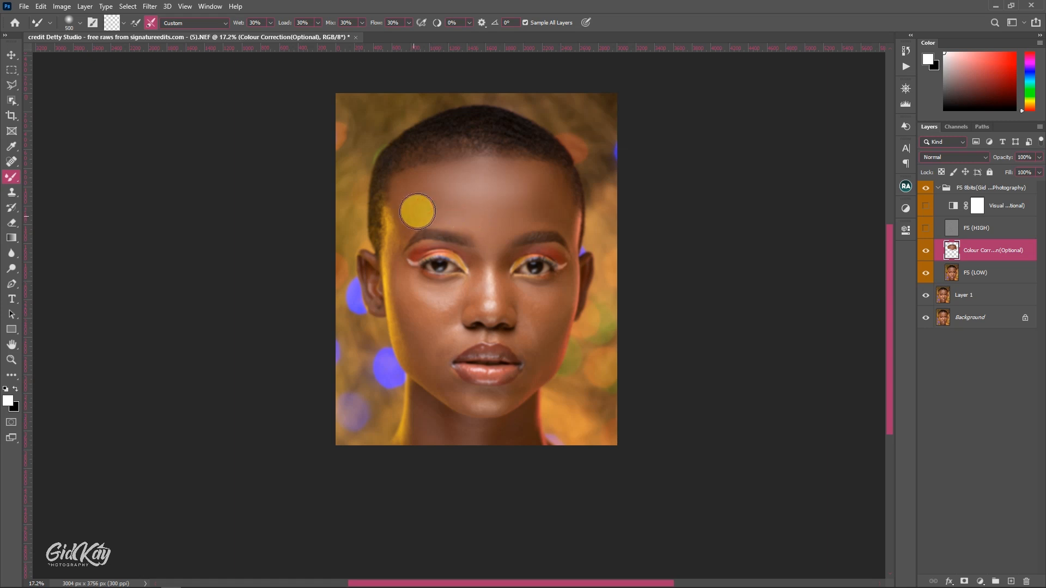
key(bracketright)
key(bracketright)
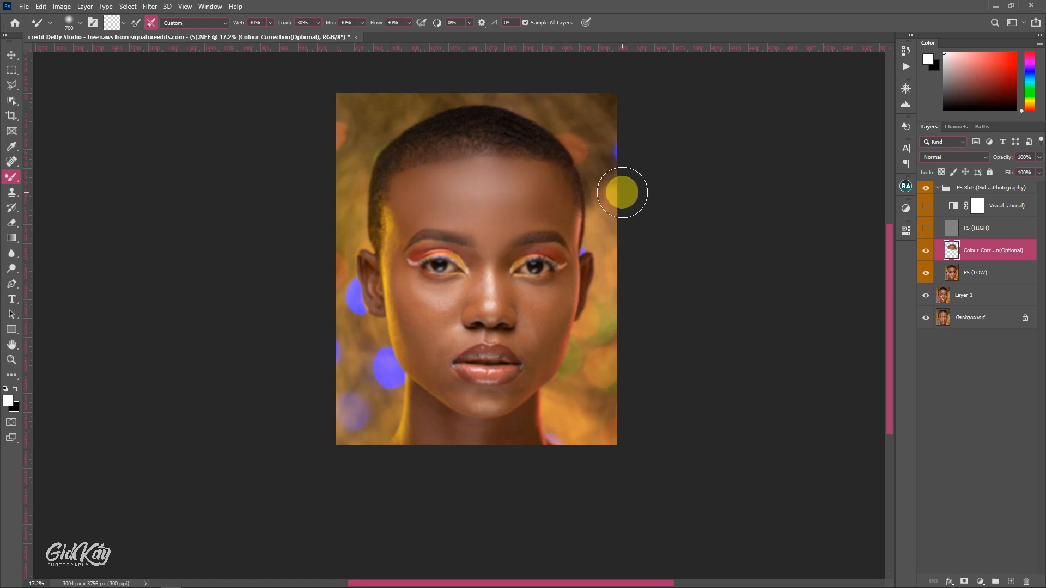
click(906, 65)
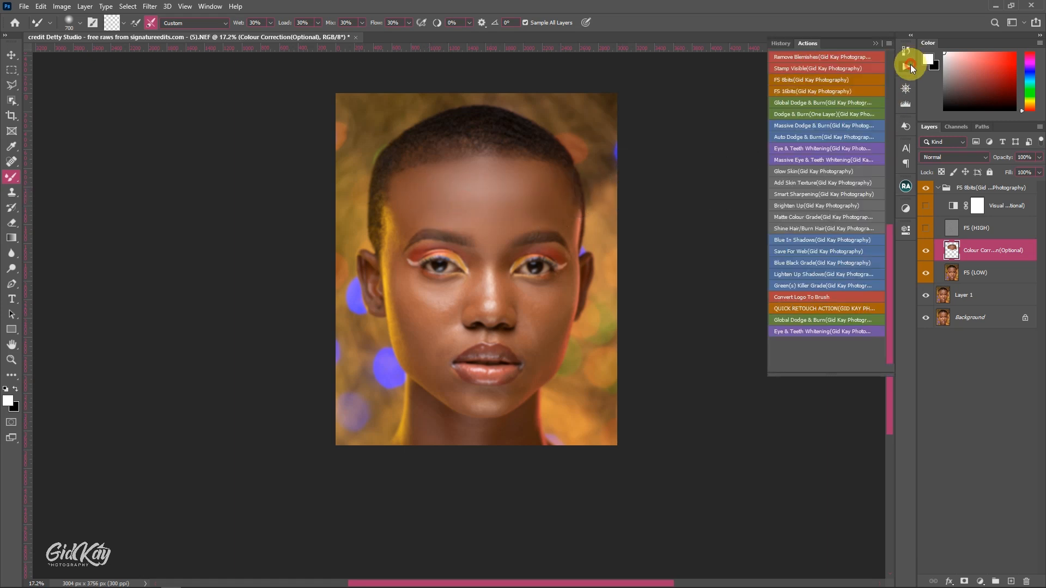
click(874, 44)
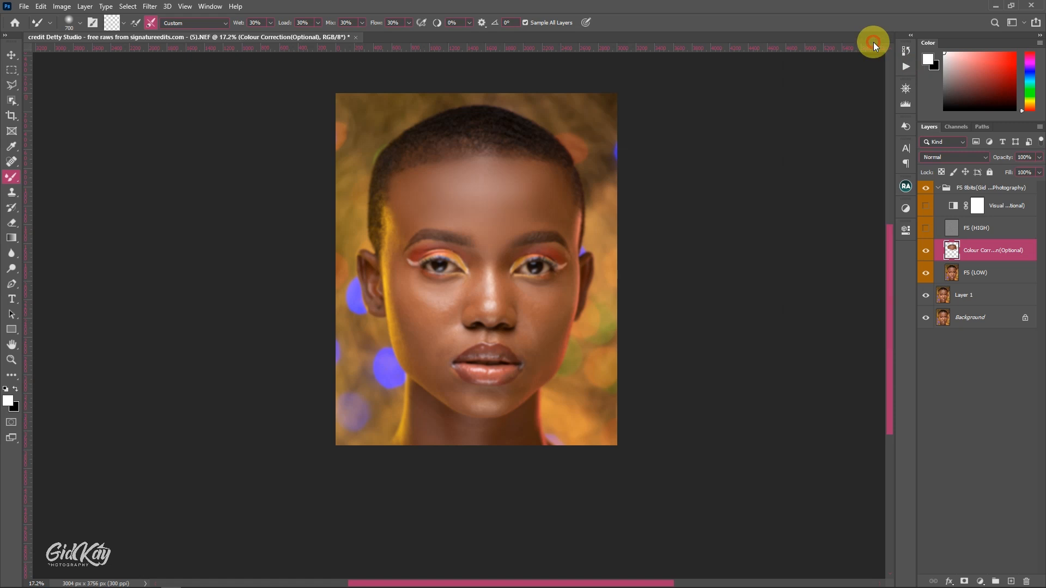
Blend the yellow-lit edge of the face from the left-hand temple down the cheek with a 200 to 250 px brush.
key(bracketleft)
key(bracketleft)
key(bracketleft)
key(bracketright)
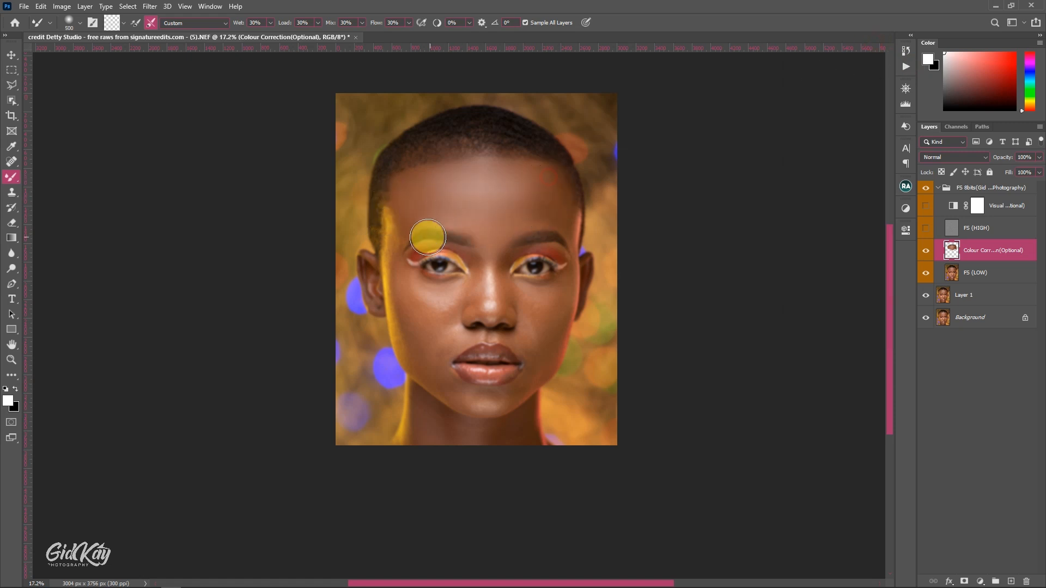
key(bracketleft)
key(bracketleft)
mouse_move(385, 233)
mouse_down()
mouse_move(390, 227)
mouse_move(388, 299)
mouse_move(401, 346)
mouse_up()
key(bracketright)
key(bracketright)
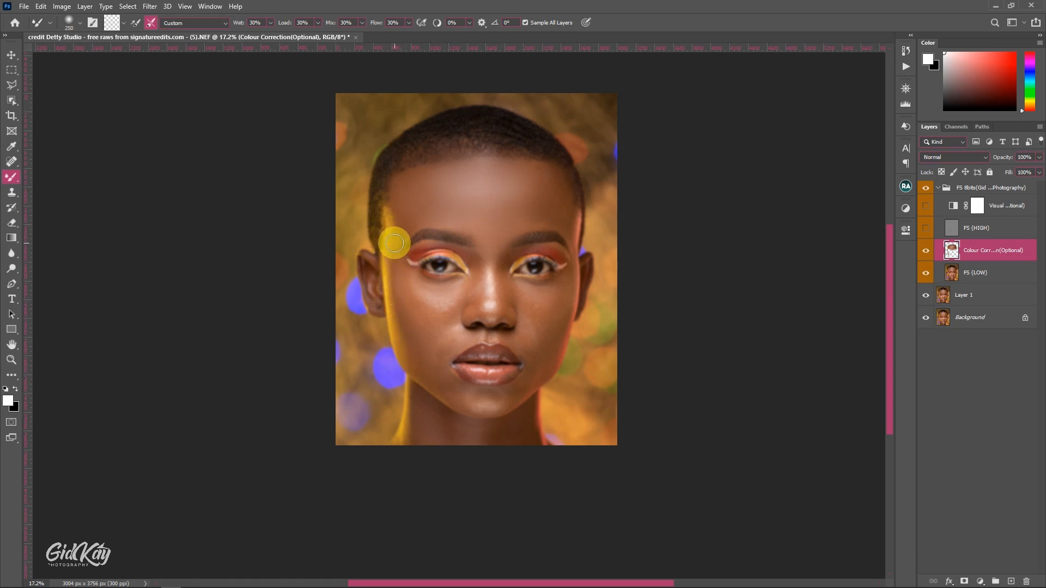
drag(392, 238, 411, 325)
key(bracketright)
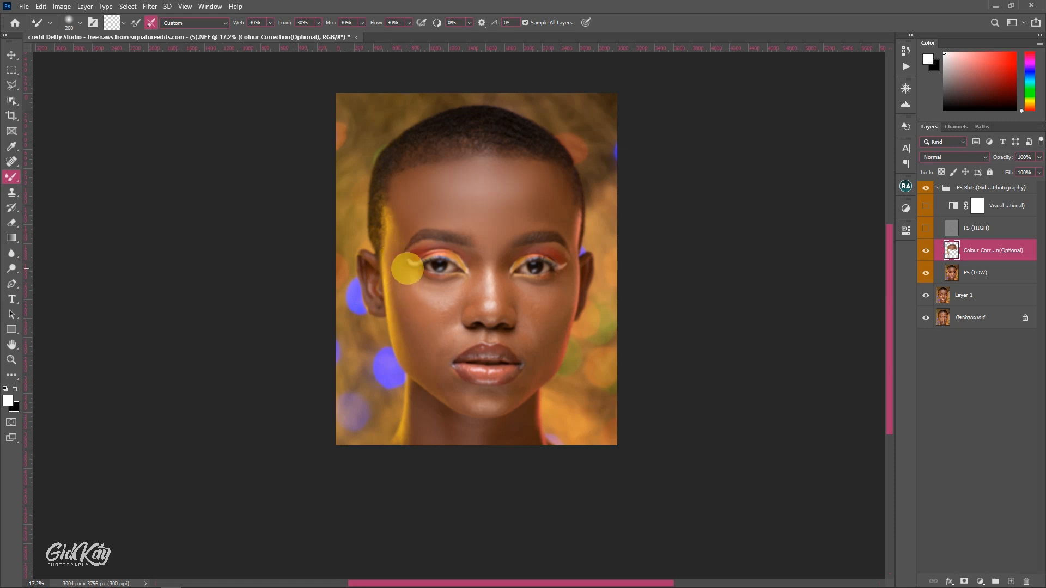
Smooth the left-hand cheek below the eye, starting at 250 px and enlarging the Mixer Brush to 400 px.
key(bracketleft)
key(bracketleft)
key(bracketleft)
key(bracketleft)
key(bracketright)
key(bracketright)
key(bracketright)
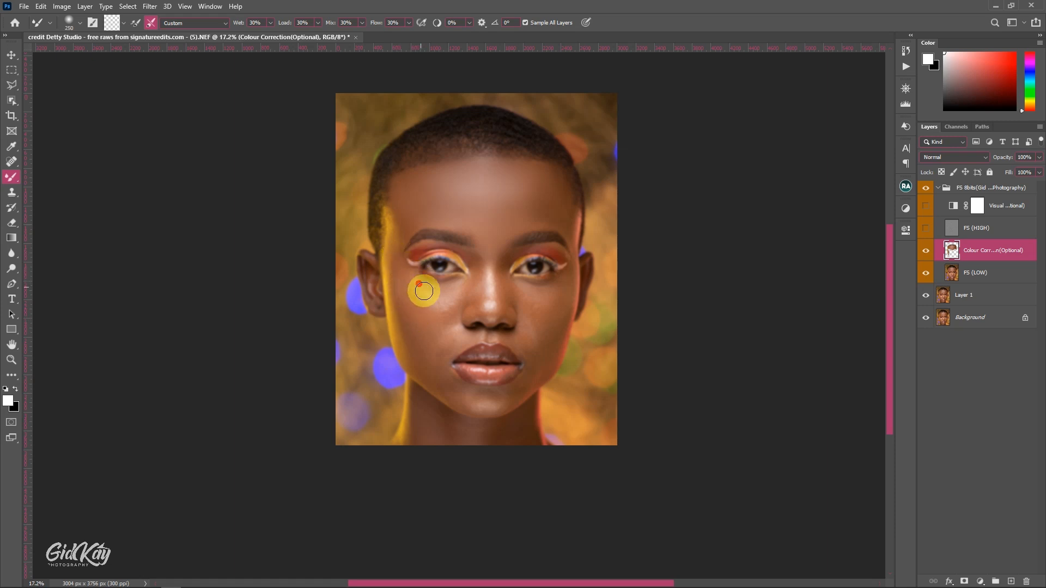
mouse_move(426, 288)
mouse_down()
mouse_move(463, 282)
mouse_move(445, 306)
mouse_move(418, 291)
mouse_move(440, 312)
mouse_move(415, 302)
mouse_move(436, 320)
mouse_up()
key(bracketright)
key(bracketright)
key(bracketright)
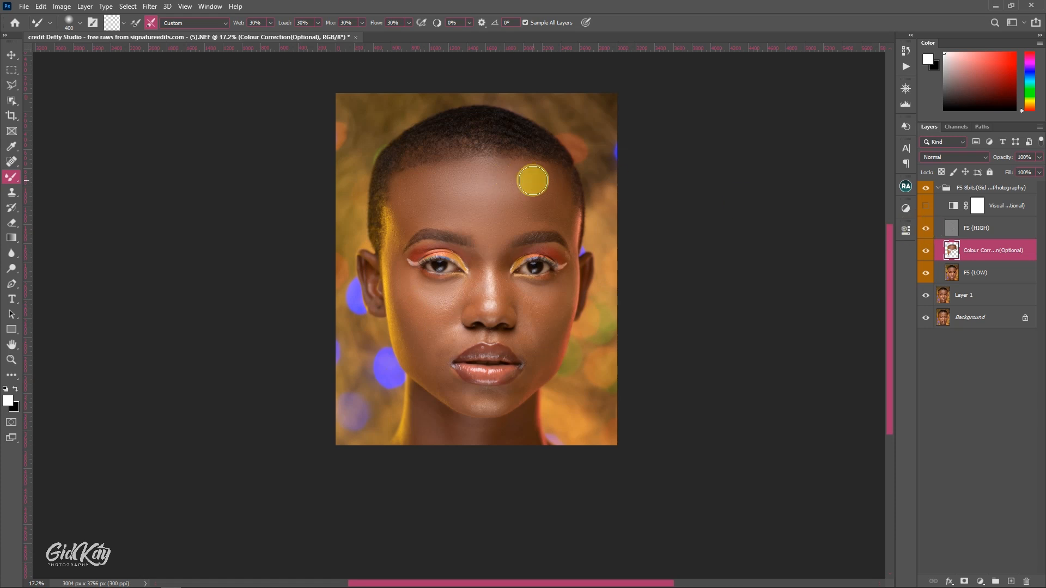
Toggle the Colour Correction layer to compare the face before and after smoothing, with FS (HIGH) shown.
scroll(532, 184, up, 3)
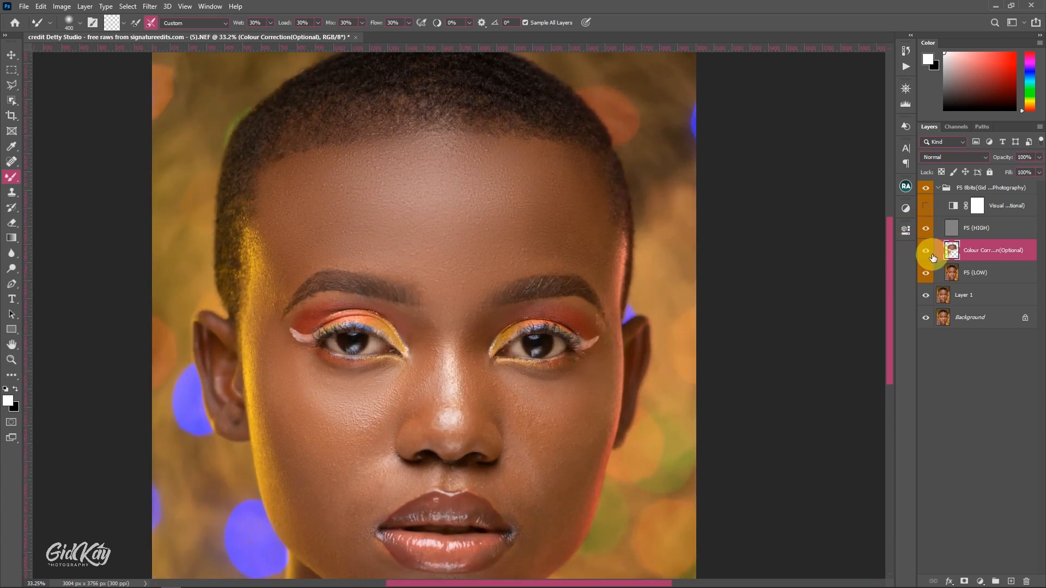
click(929, 251)
click(930, 251)
click(931, 251)
scroll(434, 369, down, 3)
scroll(473, 358, down, 1)
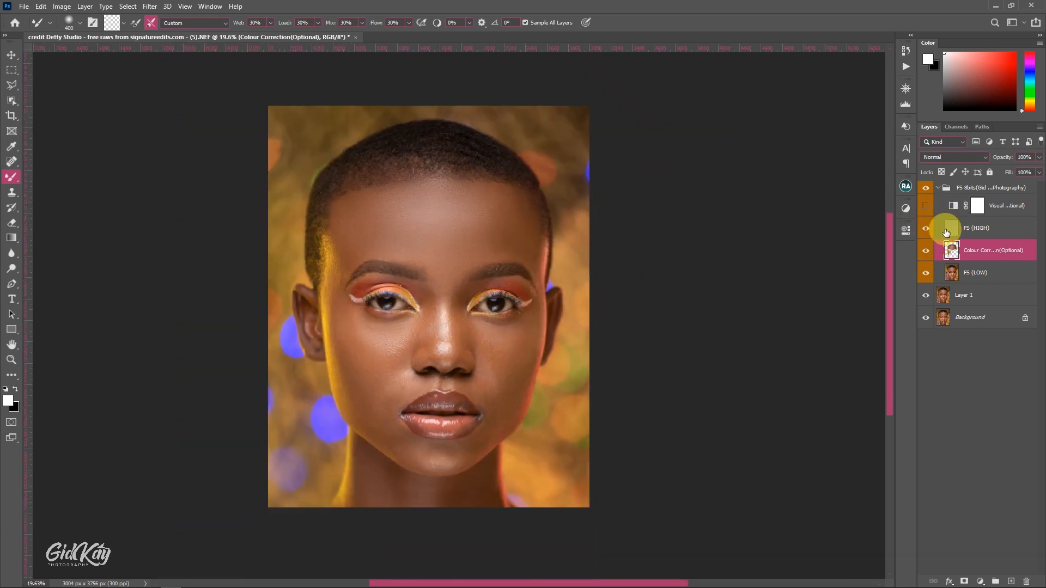
Hide the FS (HIGH) layer again and blend the nose bridge and the skin beside the nose.
click(926, 228)
scroll(334, 320, down, 1)
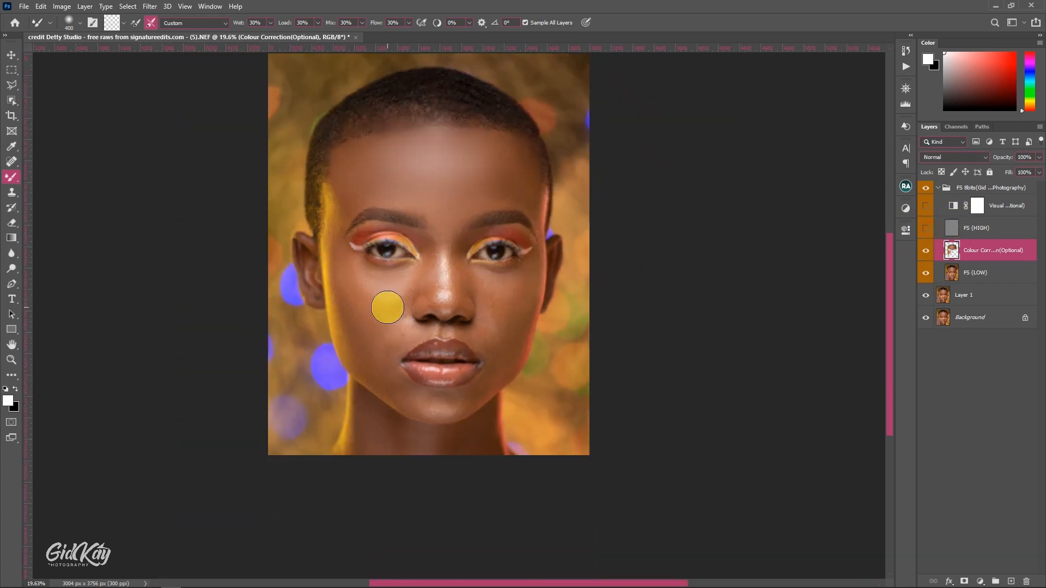
key(bracketleft)
key(bracketleft)
key(bracketright)
key(bracketright)
mouse_move(435, 239)
mouse_down()
mouse_move(446, 295)
mouse_move(455, 241)
mouse_move(452, 288)
mouse_move(462, 246)
mouse_move(474, 281)
mouse_up()
key(bracketright)
key(bracketleft)
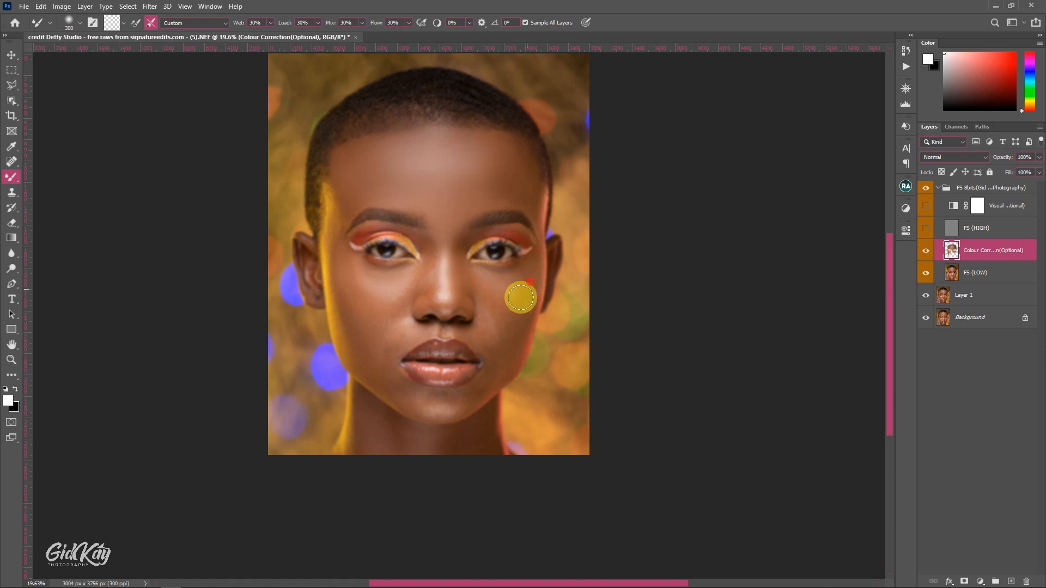
Smooth the right-hand cheek and the skin towards the upper lip, starting with a 300 px brush and reducing it to 150 px.
mouse_move(518, 297)
mouse_down()
mouse_move(509, 336)
mouse_move(530, 284)
mouse_move(494, 373)
mouse_move(521, 333)
mouse_move(464, 410)
mouse_move(431, 415)
mouse_move(387, 392)
mouse_move(400, 400)
mouse_move(352, 349)
mouse_move(398, 386)
mouse_move(356, 333)
mouse_move(371, 353)
mouse_move(372, 324)
mouse_move(376, 332)
mouse_move(404, 295)
mouse_move(398, 321)
mouse_move(425, 330)
mouse_move(397, 341)
mouse_move(390, 365)
mouse_move(438, 328)
mouse_up()
key(bracketright)
key(bracketright)
key(bracketright)
key(bracketleft)
key(bracketleft)
key(bracketright)
key(bracketright)
key(bracketright)
key(bracketright)
key(bracketleft)
key(bracketright)
key(bracketleft)
key(bracketleft)
key(bracketleft)
key(bracketright)
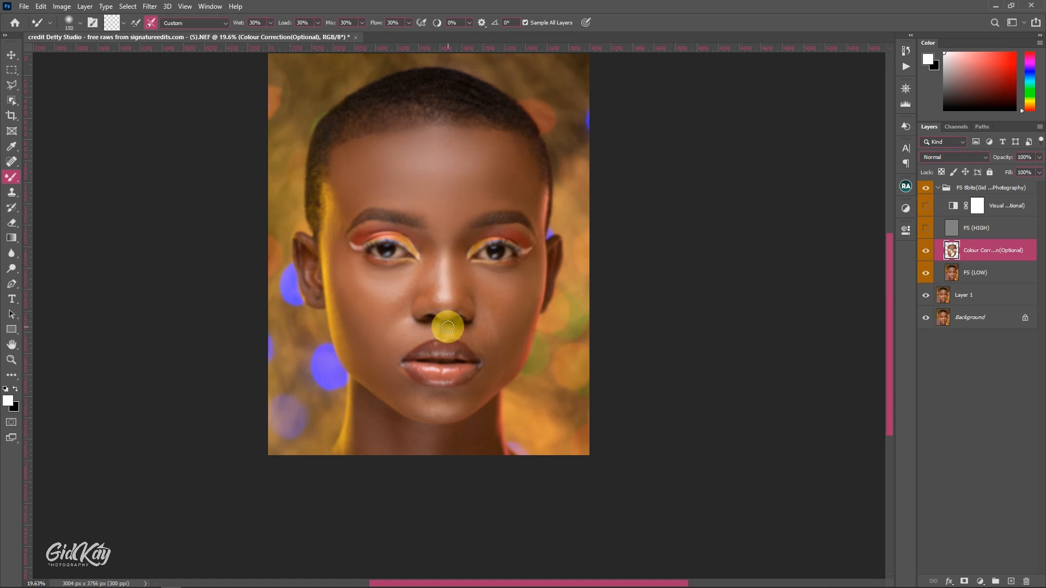
Blend the skin above the upper lip and beside the nose with the Mixer Brush at 150 to 200 px.
mouse_move(451, 327)
mouse_down()
mouse_move(482, 351)
mouse_move(472, 330)
mouse_move(481, 342)
mouse_move(483, 321)
mouse_move(490, 334)
mouse_move(501, 311)
mouse_move(491, 327)
mouse_move(500, 305)
mouse_move(491, 315)
mouse_move(495, 298)
mouse_move(478, 289)
mouse_move(482, 319)
mouse_move(491, 274)
mouse_move(499, 288)
mouse_move(407, 278)
mouse_move(394, 302)
mouse_move(365, 287)
mouse_move(372, 300)
mouse_move(361, 295)
mouse_move(403, 296)
mouse_move(391, 313)
mouse_move(424, 281)
mouse_up()
key(bracketright)
key(bracketright)
key(bracketright)
key(bracketright)
key(bracketleft)
key(bracketleft)
key(bracketright)
key(bracketleft)
key(bracketright)
key(bracketright)
key(bracketright)
key(bracketleft)
key(bracketright)
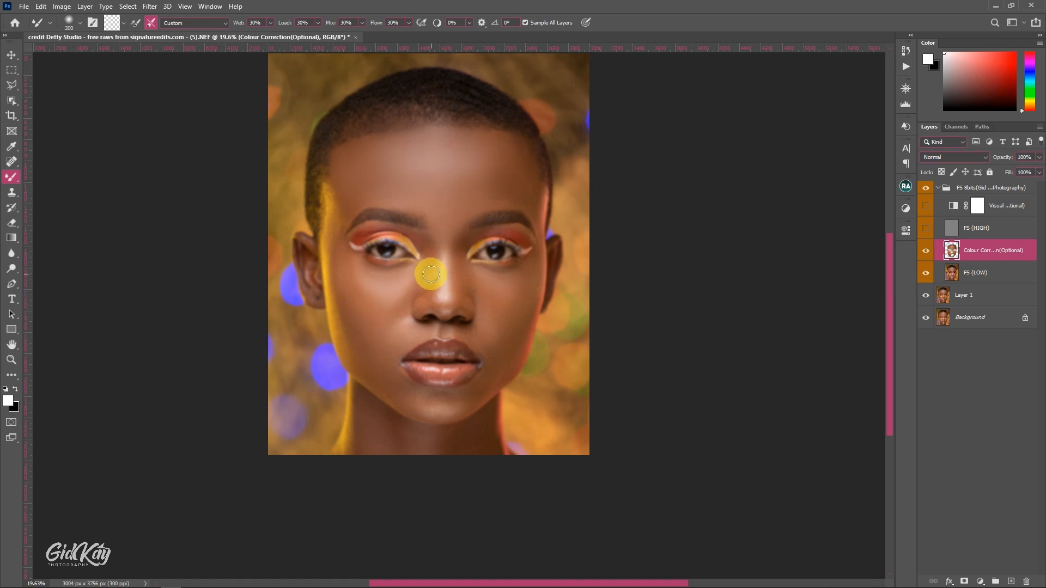
Soften the highlights on the nose tip, nostrils and bridge with the Mixer Brush at 125 to 200 px.
key(bracketleft)
drag(429, 292, 431, 304)
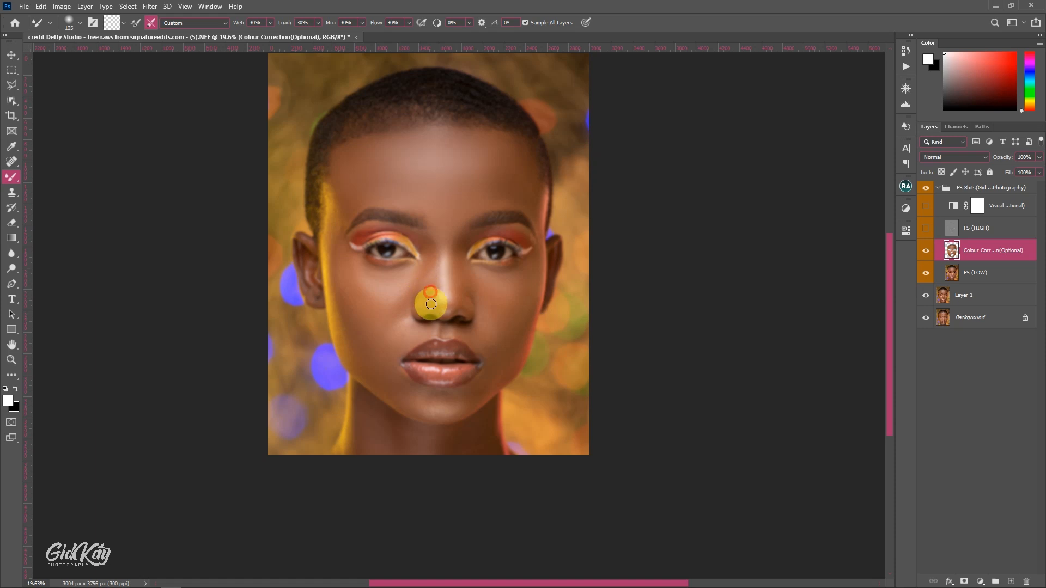
key(bracketright)
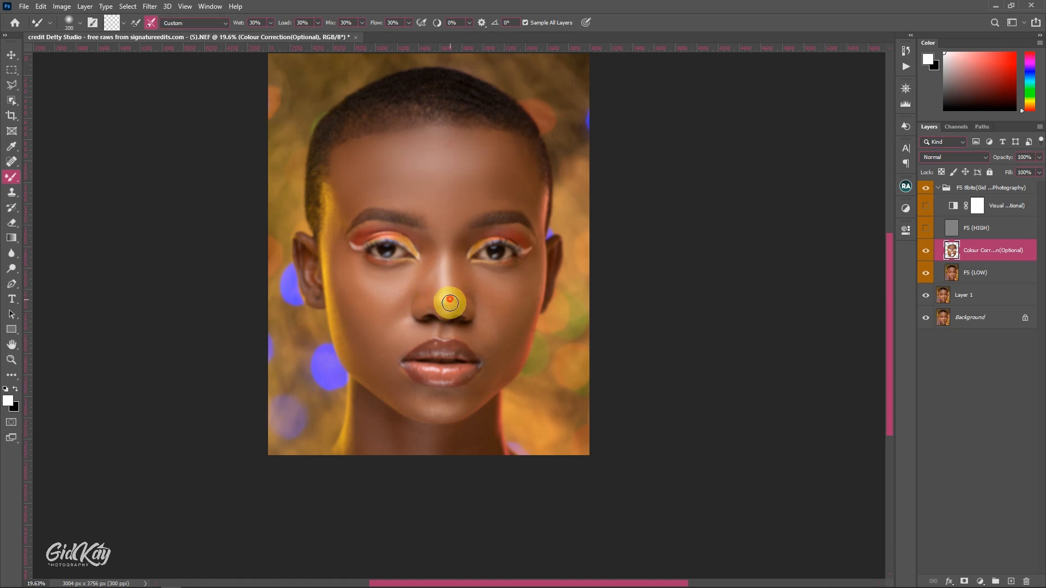
click(435, 297)
key(bracketleft)
key(bracketleft)
key(bracketleft)
mouse_move(436, 298)
mouse_down()
mouse_move(416, 315)
mouse_move(445, 299)
mouse_move(467, 303)
mouse_up()
key(bracketright)
key(bracketright)
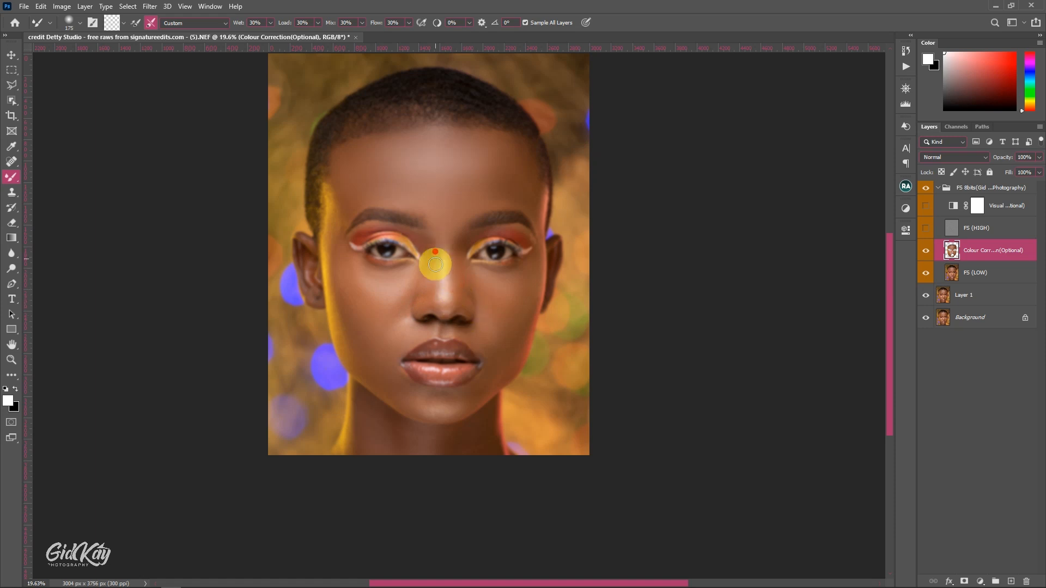
Smooth the skin around the right-hand eye with the Mixer Brush at 150 px and smaller.
key(bracketleft)
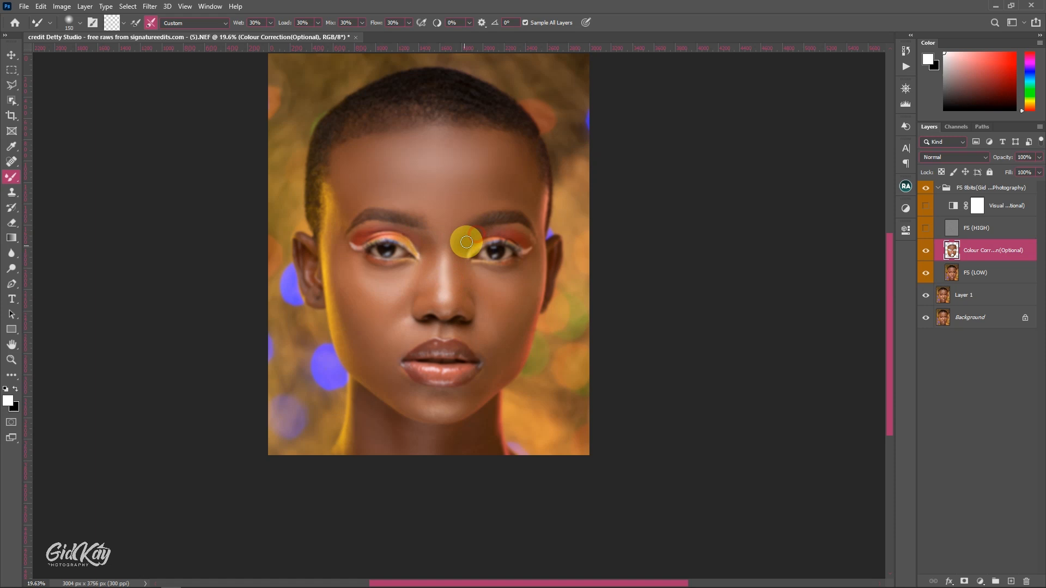
mouse_move(482, 233)
mouse_down()
mouse_move(520, 226)
mouse_move(535, 260)
mouse_up()
key(bracketleft)
key(bracketleft)
key(bracketleft)
key(bracketright)
key(bracketright)
scroll(441, 297, down, 3)
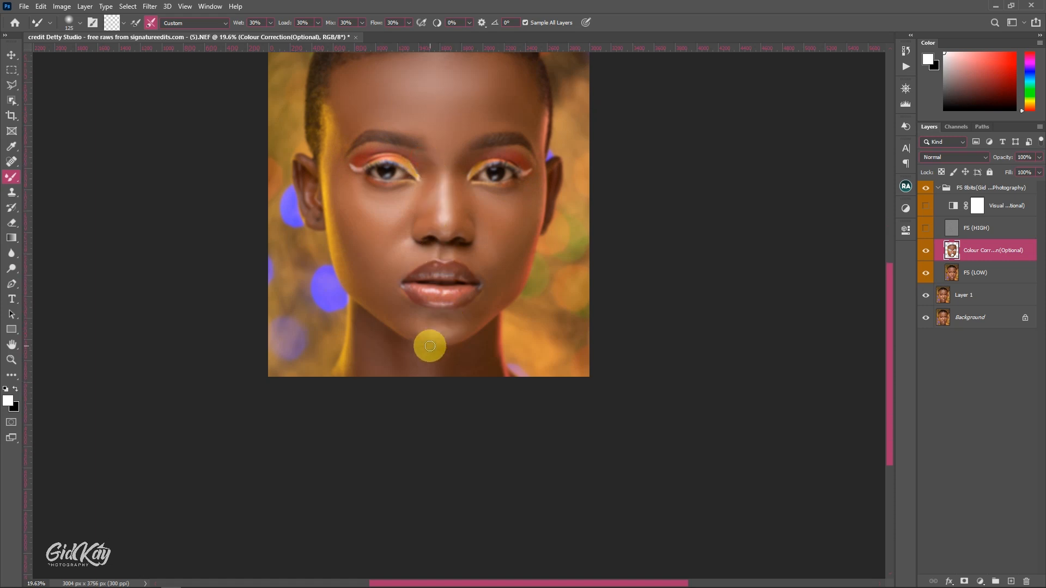
Blend the skin on the chin below the lower lip with the Mixer Brush at 250 and 200 px.
key(bracketright)
key(bracketright)
key(bracketright)
key(bracketright)
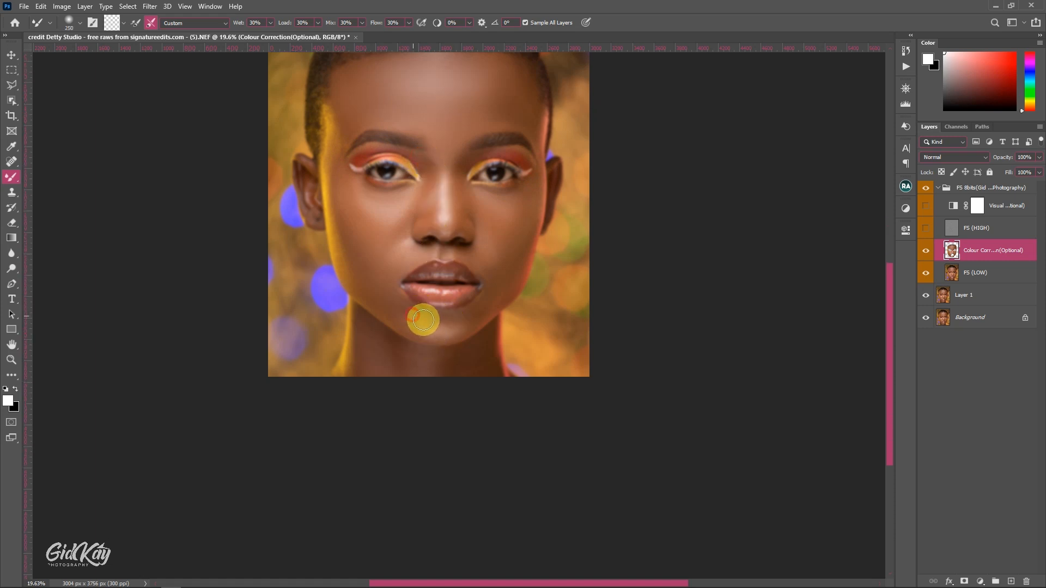
key(bracketleft)
key(bracketleft)
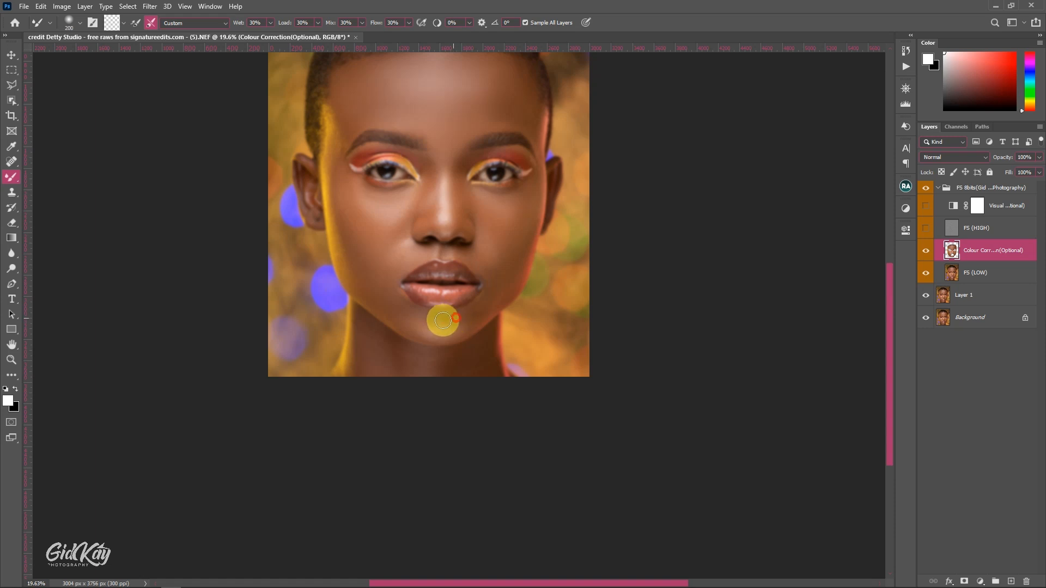
Smooth the neck and the skin under the jaw with the Mixer Brush, enlarging it to 400 px and reducing it to 175 px for the edges.
key(bracketright)
key(bracketright)
key(bracketright)
key(bracketright)
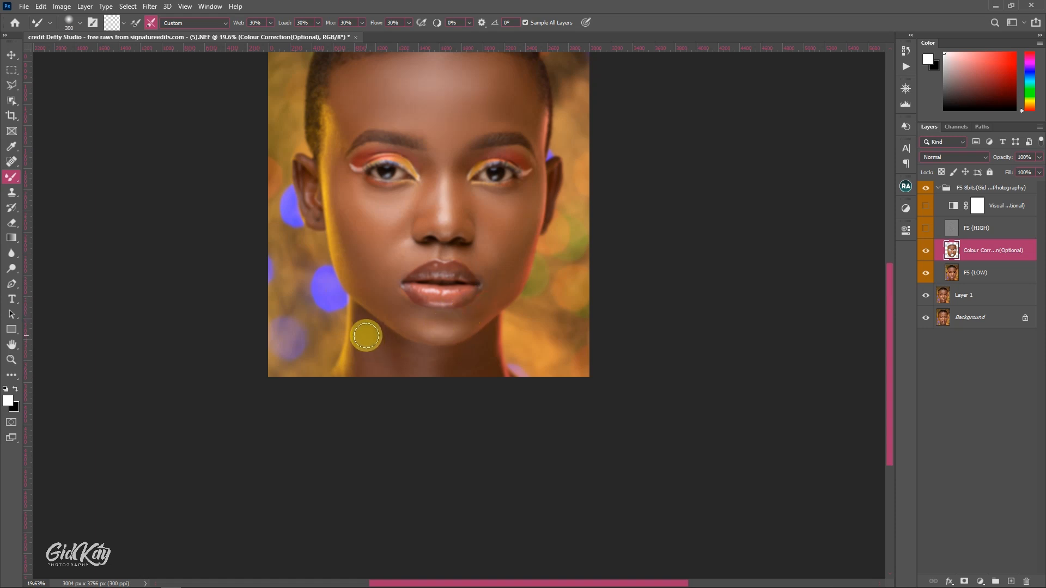
key(bracketleft)
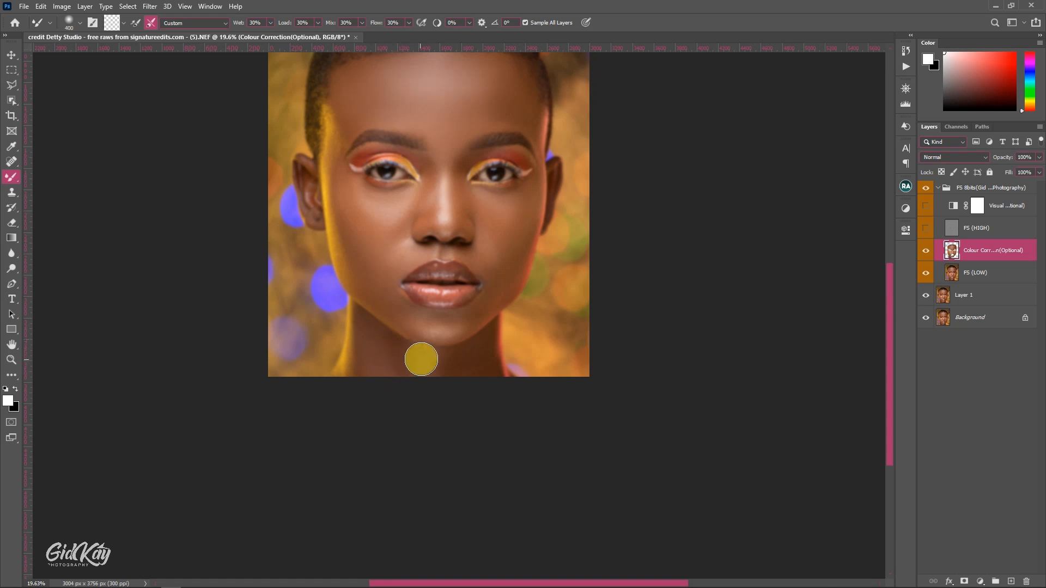
key(bracketright)
key(bracketleft)
key(bracketleft)
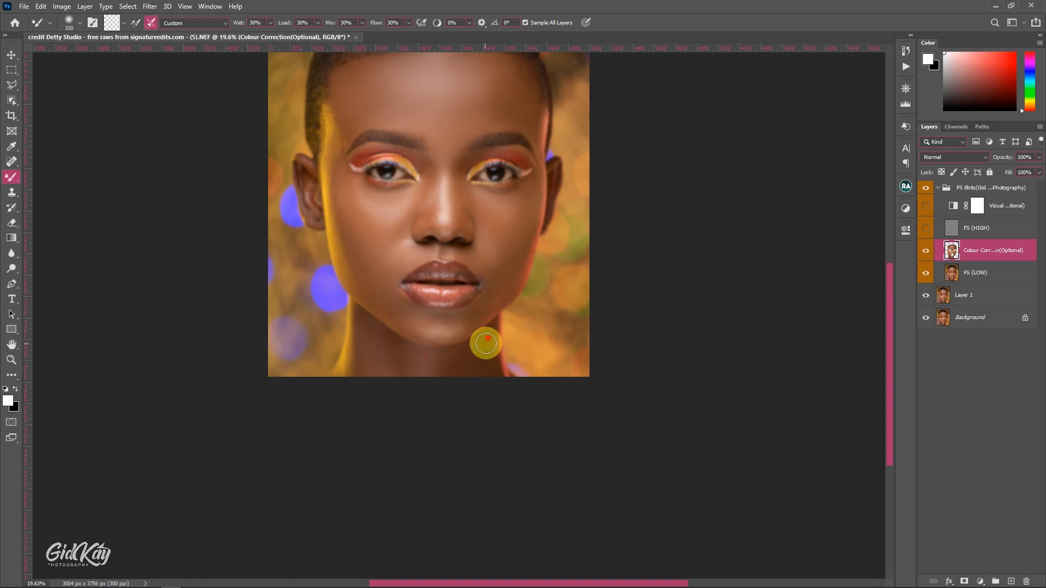
key(bracketleft)
key(bracketleft)
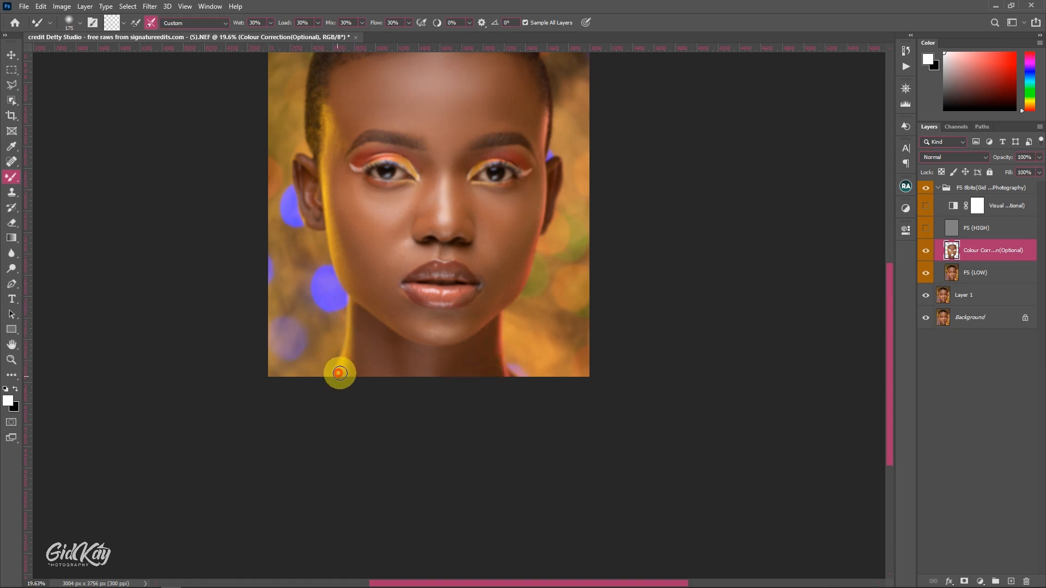
key(bracketright)
Show the FS (HIGH) layer and switch the Colour Correction layer off and on to compare the skin before and after.
scroll(493, 370, up, 3)
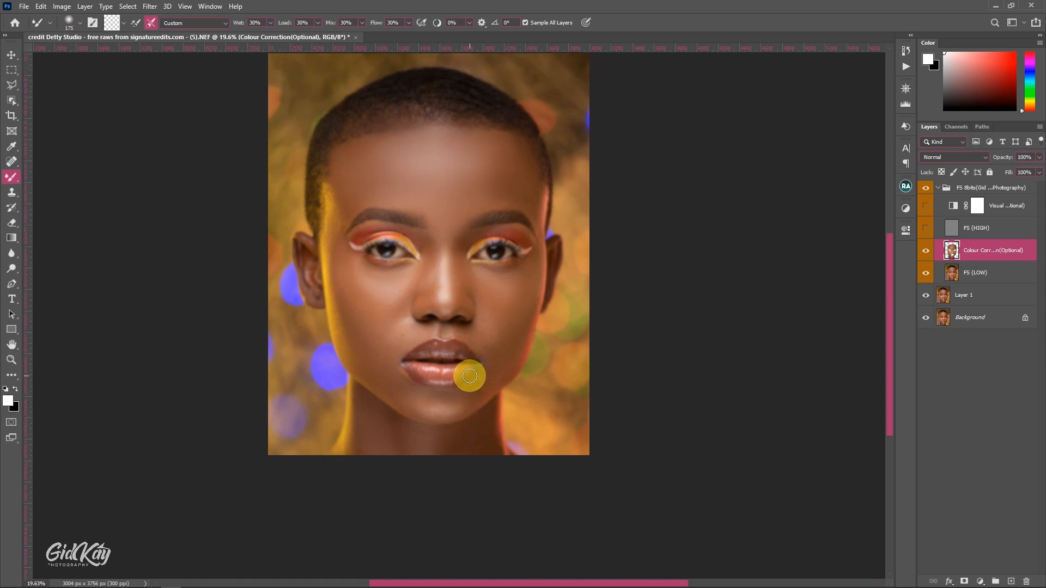
click(925, 227)
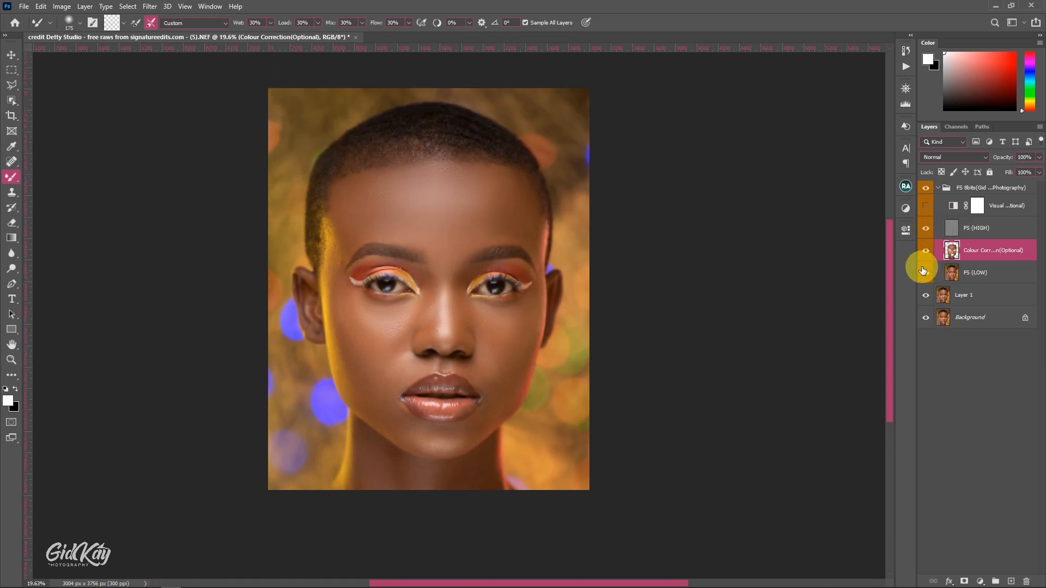
click(926, 250)
click(926, 251)
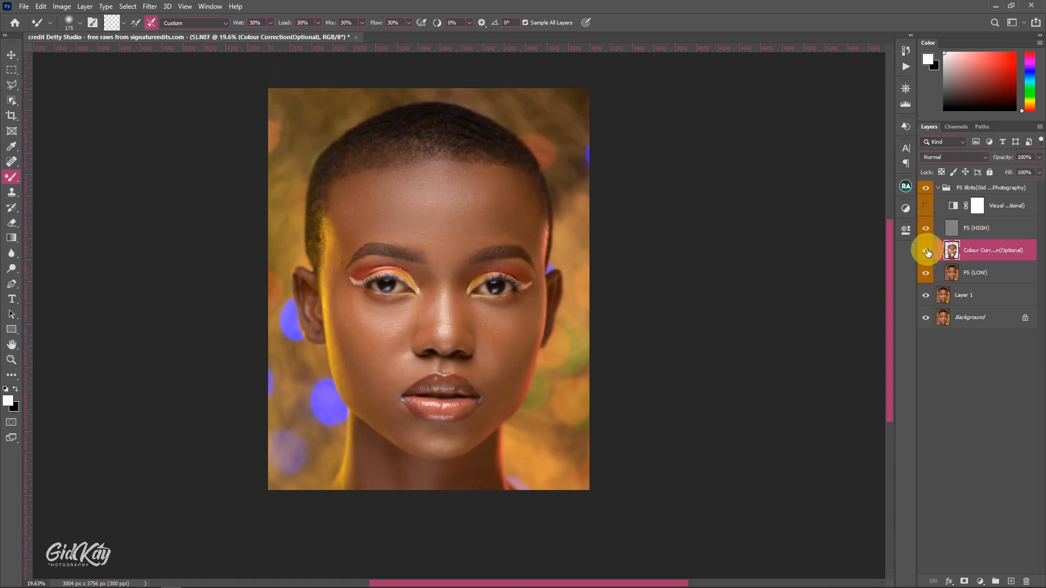
click(927, 250)
click(926, 250)
click(926, 250)
click(926, 251)
Outline the forehead between the hairline and the eyebrows with the Lasso tool.
scroll(447, 299, down, 3)
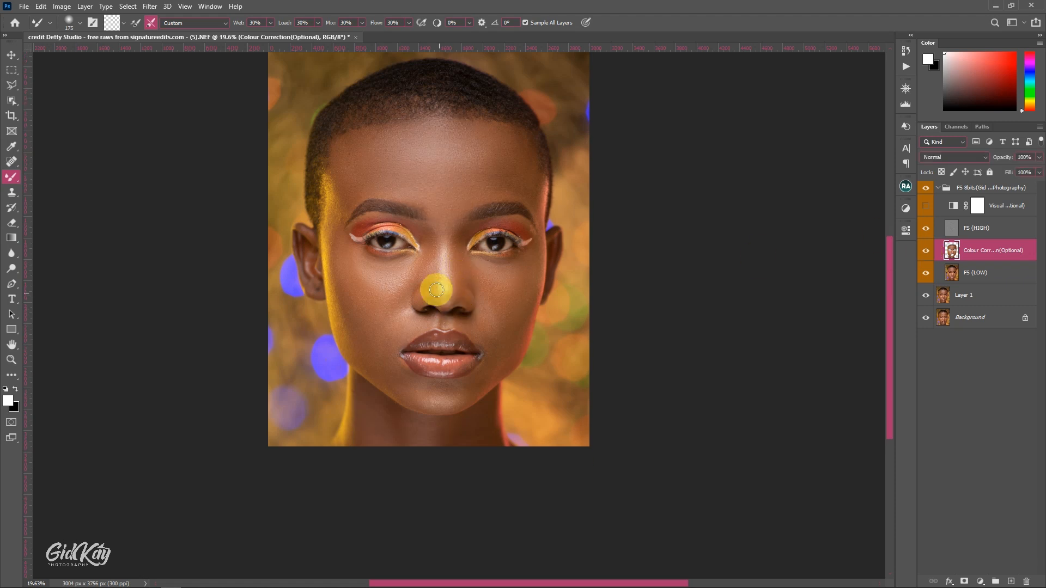
click(12, 85)
click(36, 87)
scroll(402, 181, up, 2)
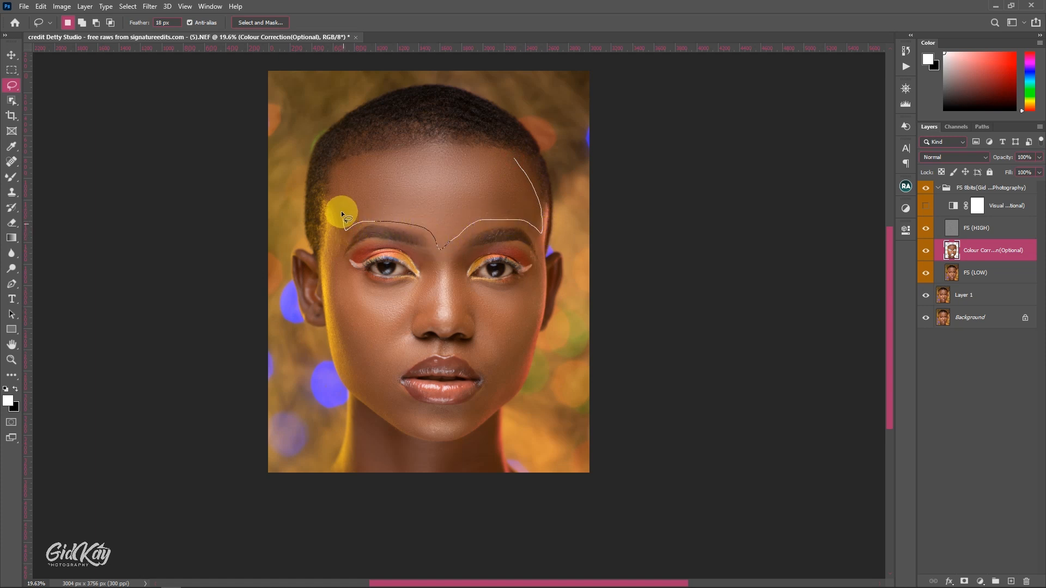
drag(440, 161, 498, 158)
Apply a Gaussian Blur with a 22 px radius to the selected forehead and deselect it.
click(146, 6)
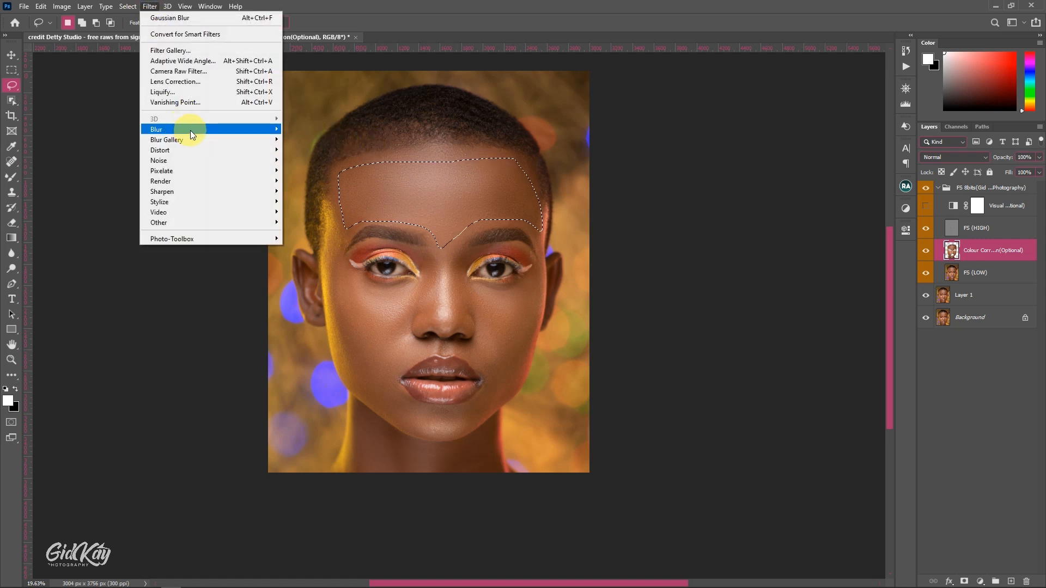
mouse_move(191, 130)
click(305, 171)
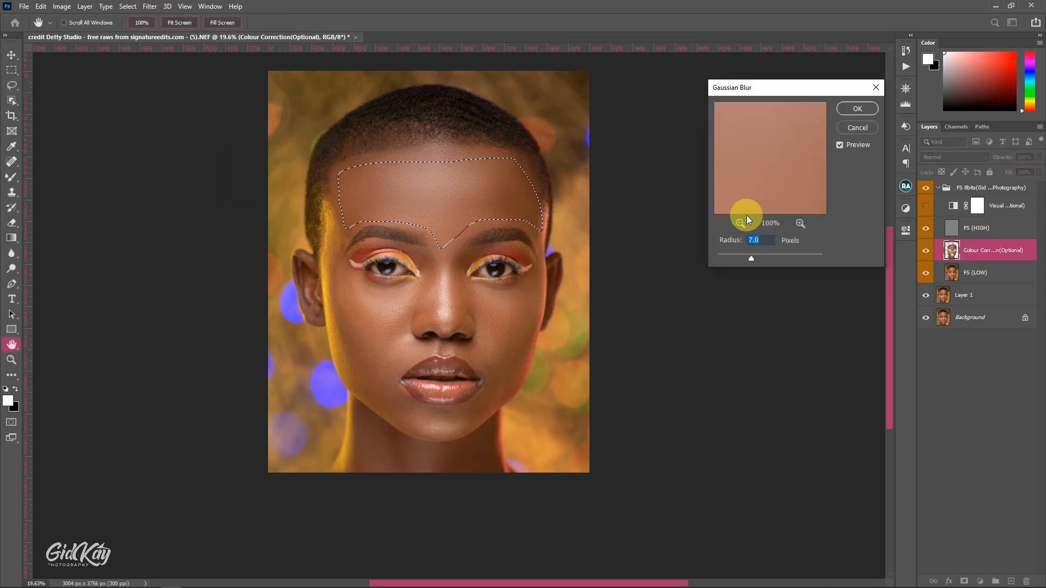
click(740, 223)
click(740, 224)
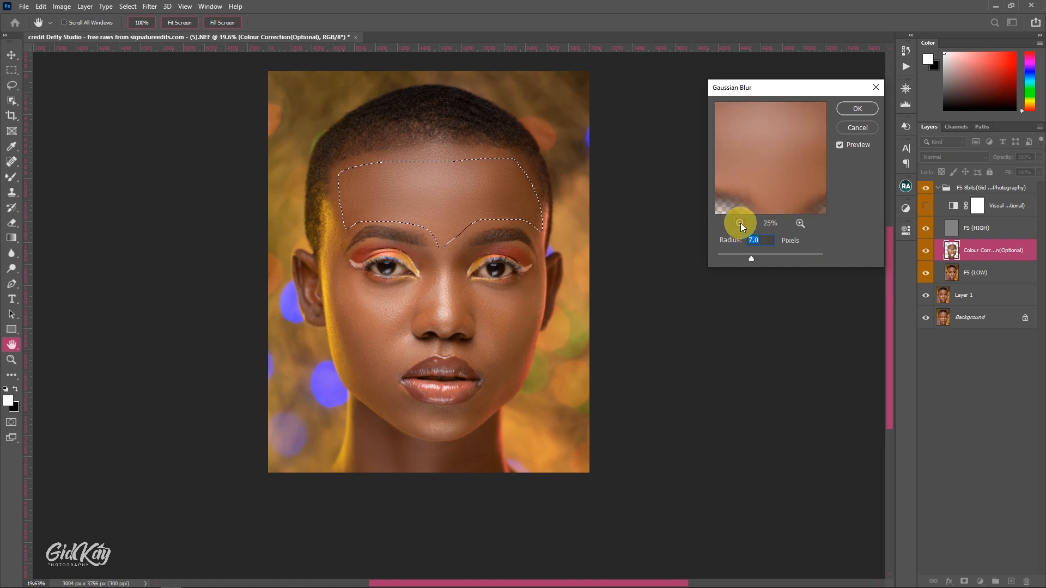
click(740, 224)
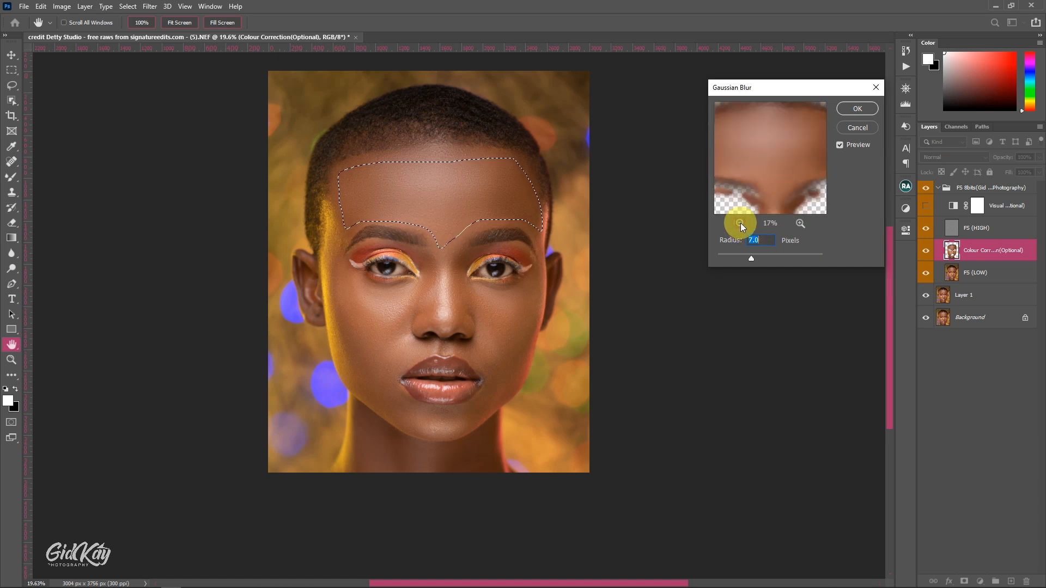
text(22)
key(Return)
click(455, 262)
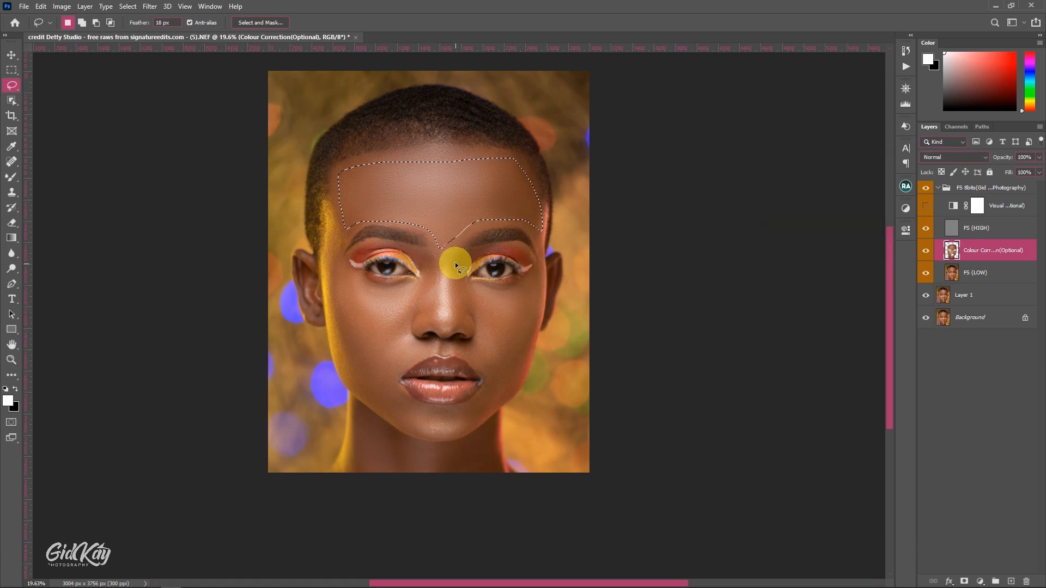
Lasso the left-hand cheek from below the eye to the jaw, reapply the Gaussian Blur and deselect.
scroll(458, 260, down, 2)
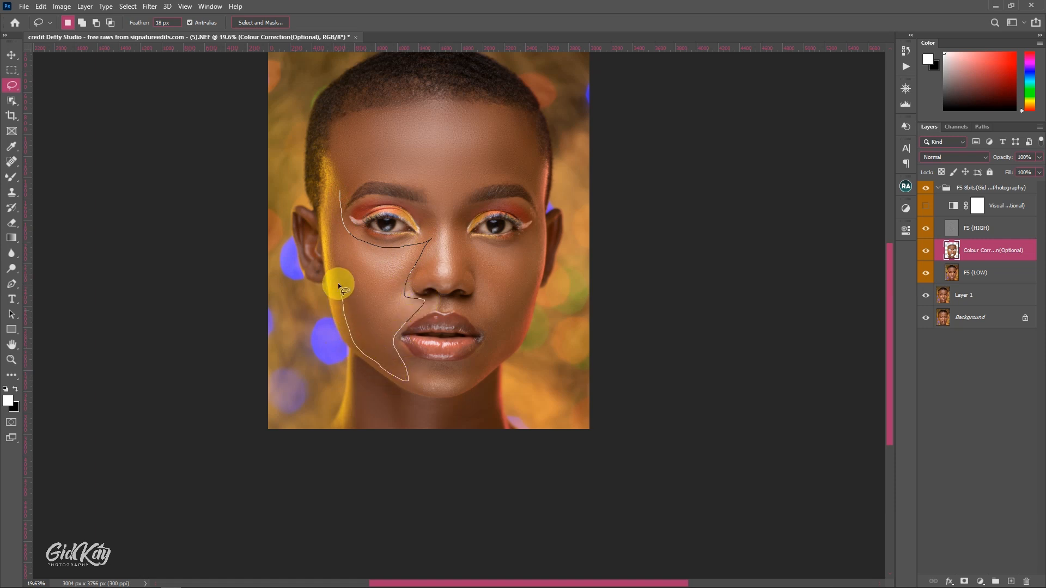
drag(331, 242, 335, 216)
right_click(335, 216)
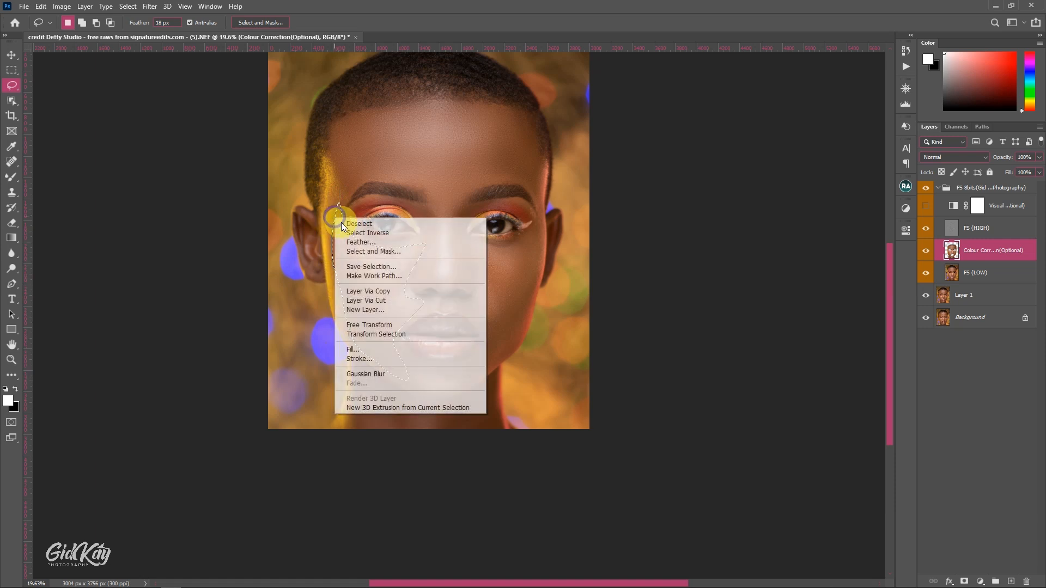
click(381, 374)
key(ctrl+d)
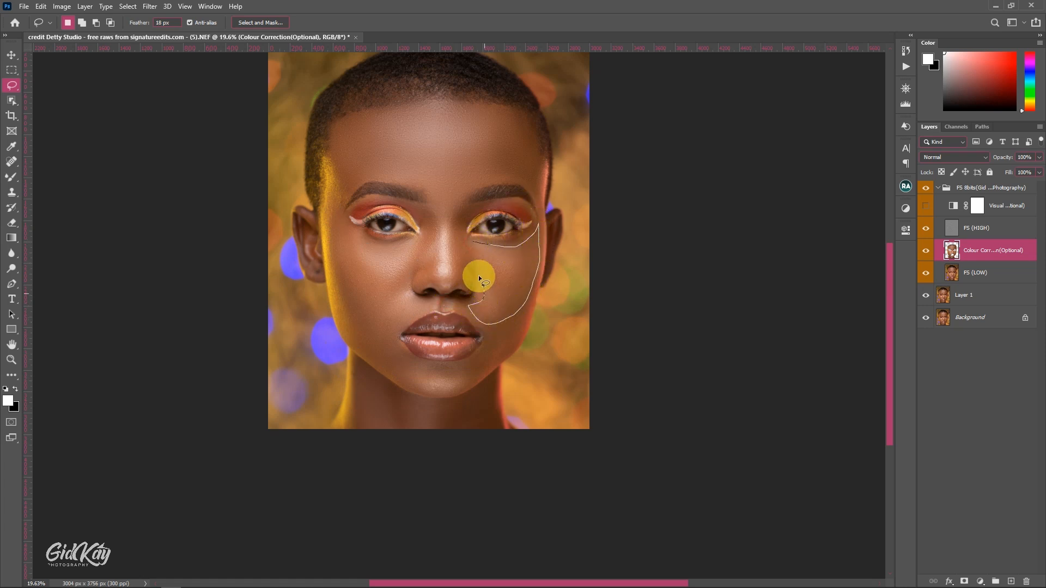
Lasso the right-hand cheek between the eye and the nostril, reapply the Gaussian Blur and deselect.
drag(470, 247, 470, 244)
right_click(470, 244)
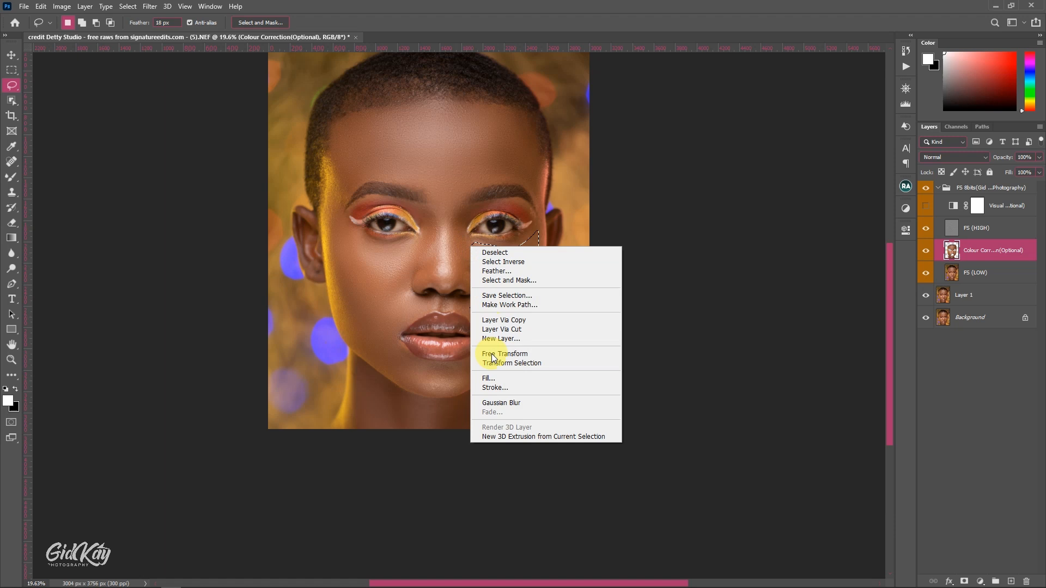
click(512, 401)
key(ctrl+d)
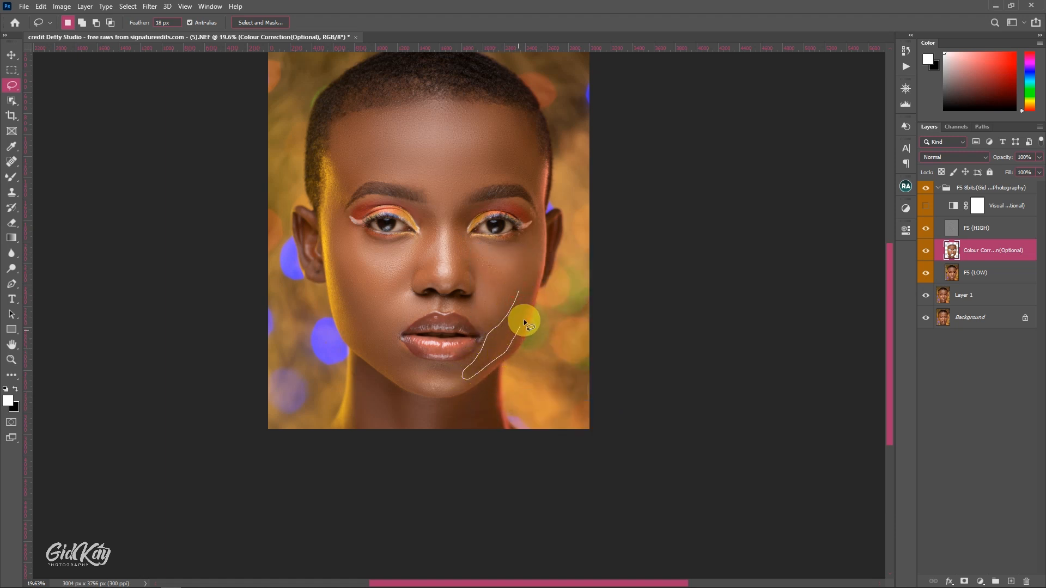
Lasso the right-hand lower cheek between the mouth corner and the jaw, reapply the Gaussian Blur and deselect.
drag(534, 286, 534, 286)
right_click(533, 286)
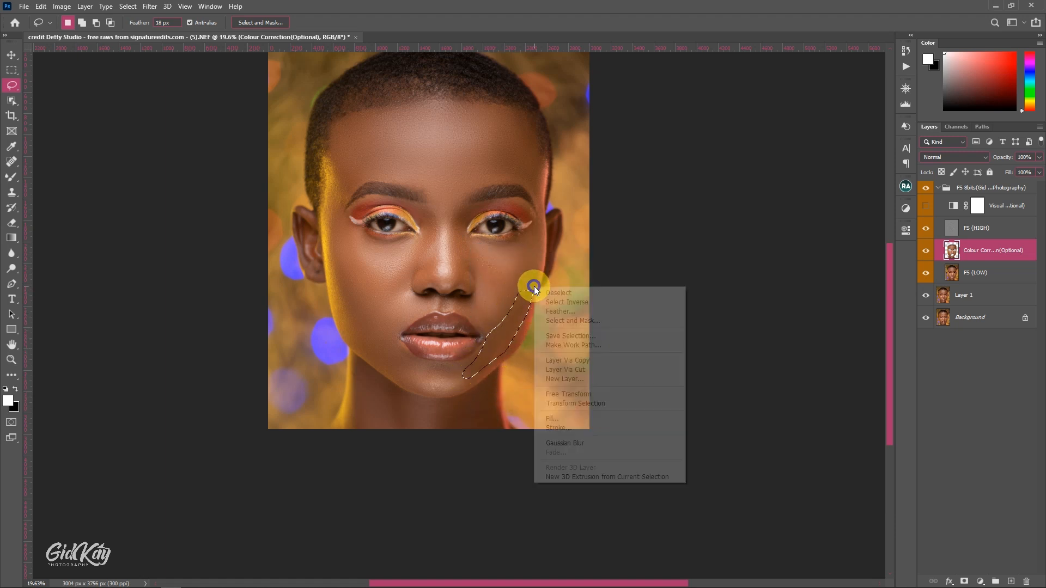
click(587, 444)
click(505, 256)
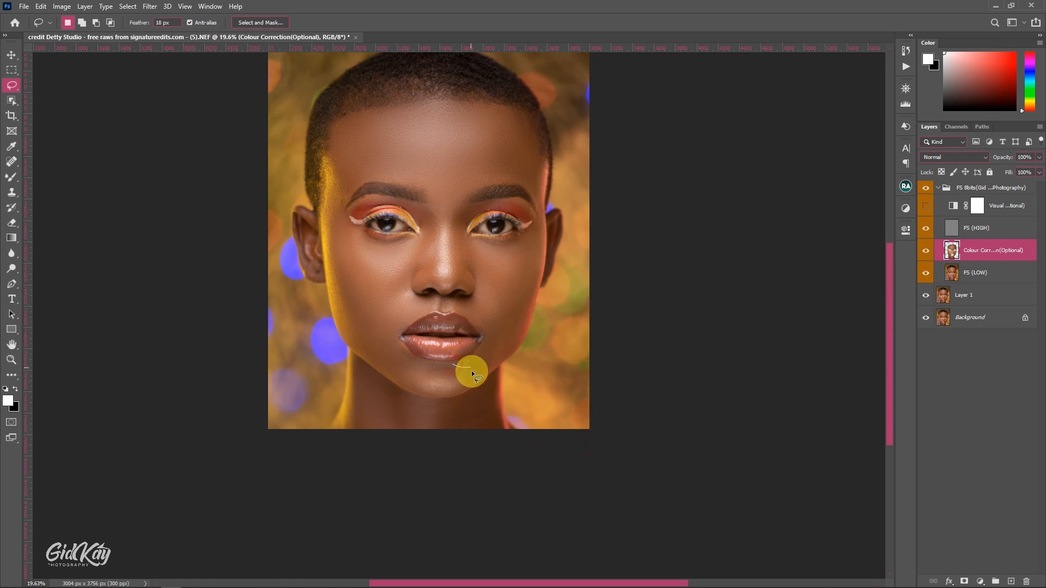
Lasso the chin below the lower lip, reapply the Gaussian Blur and deselect.
drag(414, 366, 424, 364)
right_click(426, 363)
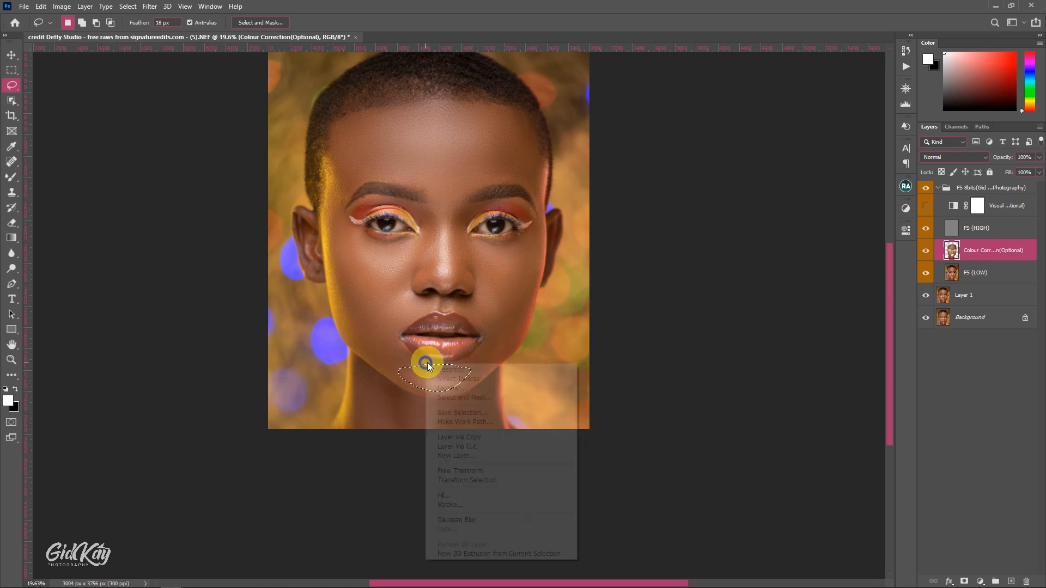
click(481, 521)
click(482, 351)
scroll(472, 302, up, 5)
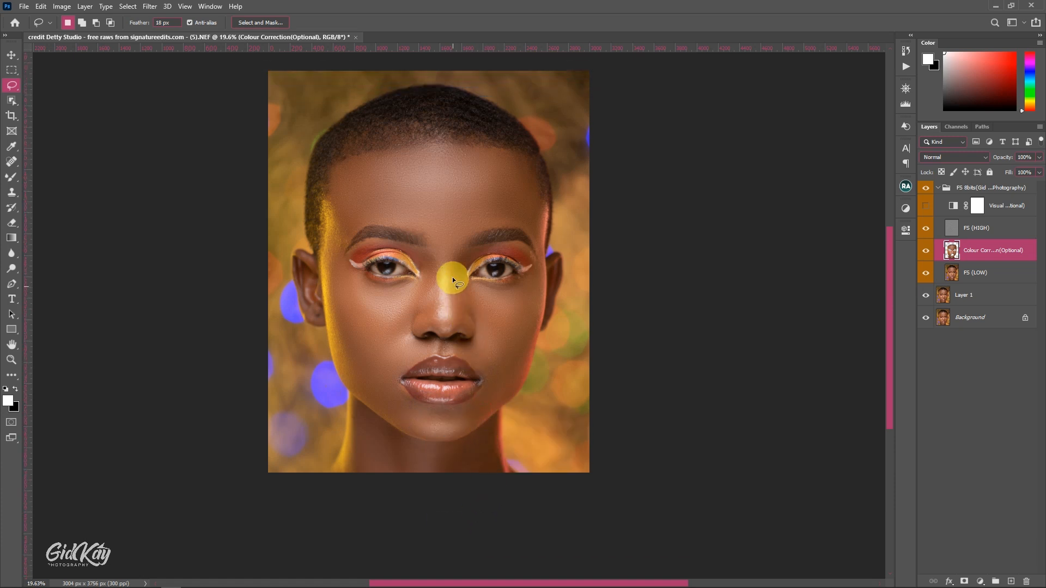
Lasso the nose bridge from between the brows to the tip and reapply the Gaussian Blur.
scroll(454, 267, up, 1)
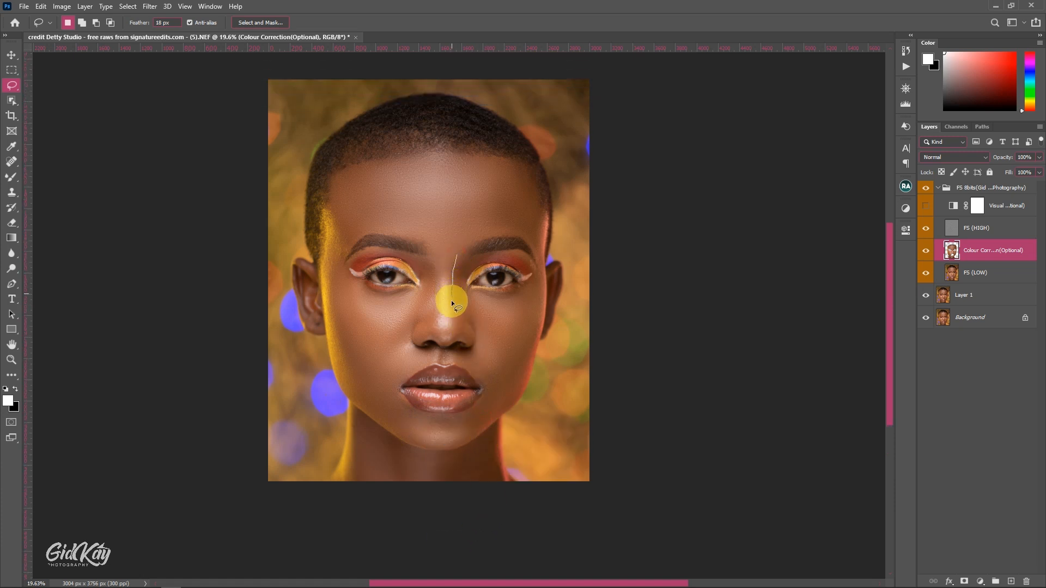
right_click(436, 252)
click(493, 406)
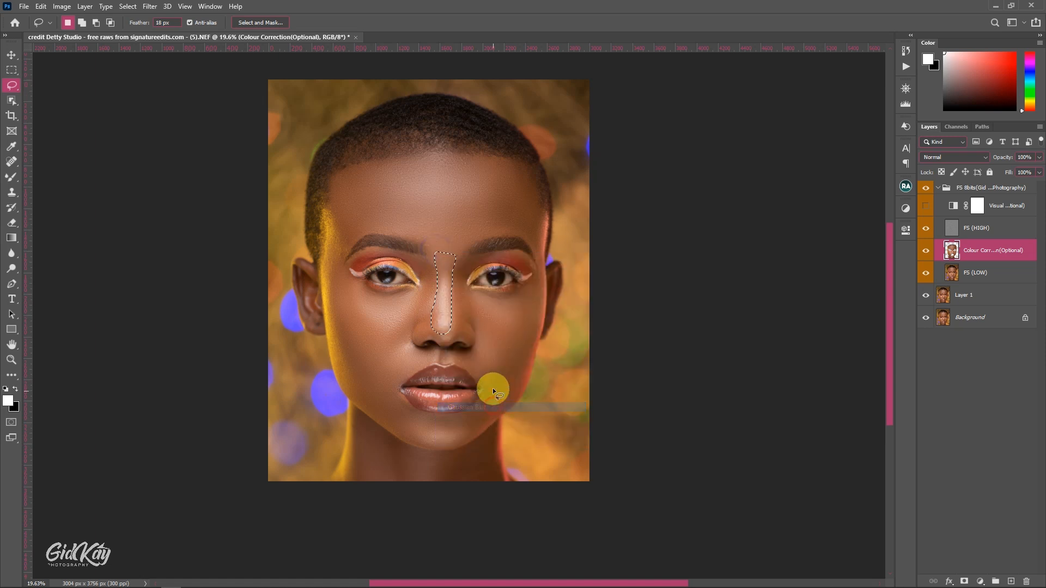
Fade the nose bridge's Gaussian Blur to a lower opacity in Normal mode and deselect the area.
right_click(473, 266)
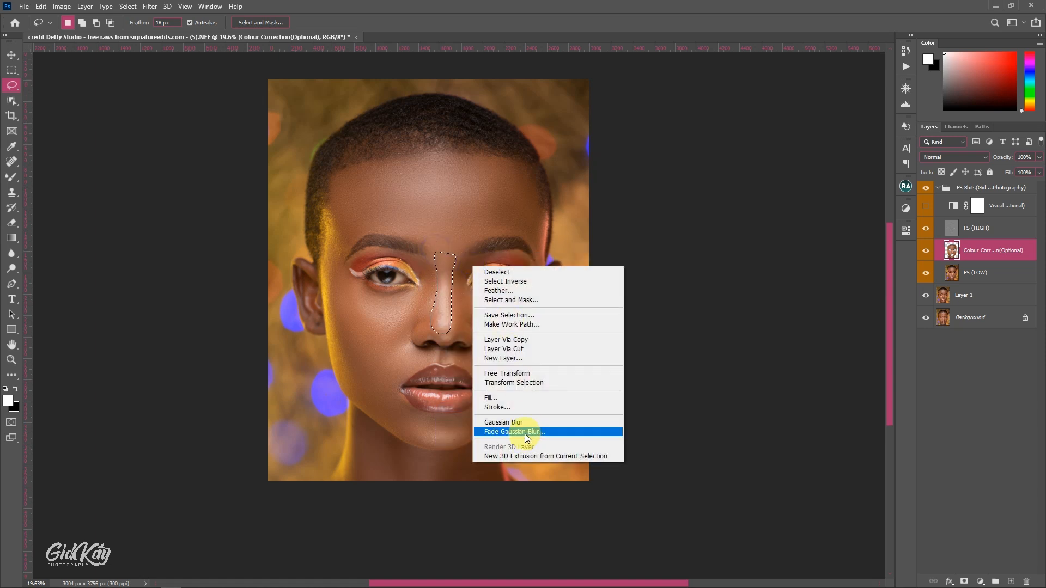
click(524, 432)
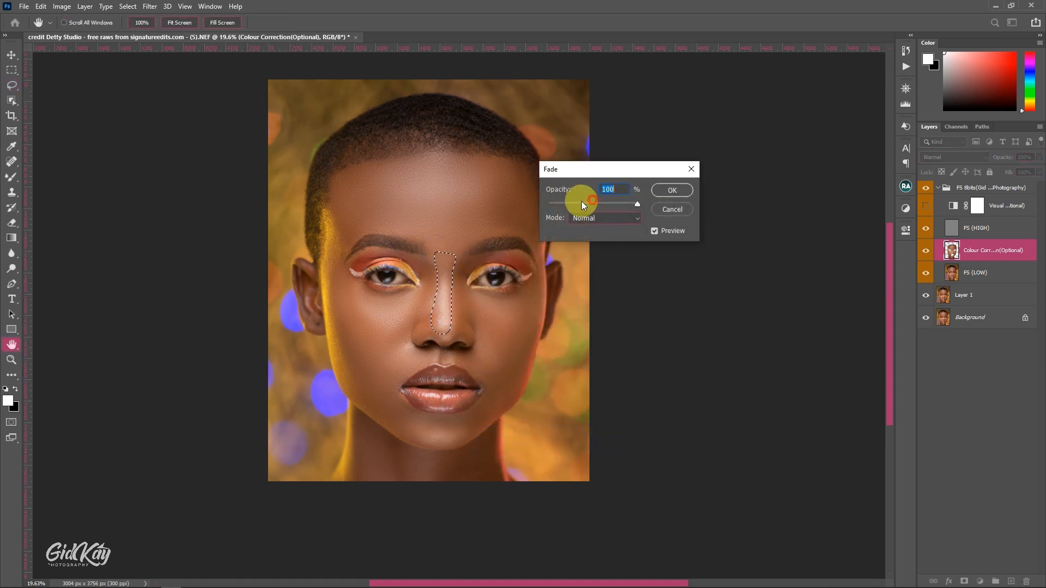
drag(573, 203, 569, 205)
click(672, 188)
key(ctrl+d)
Inspect the smoothed face up close, and select and collapse the FS 8bits layer group.
scroll(445, 284, up, 5)
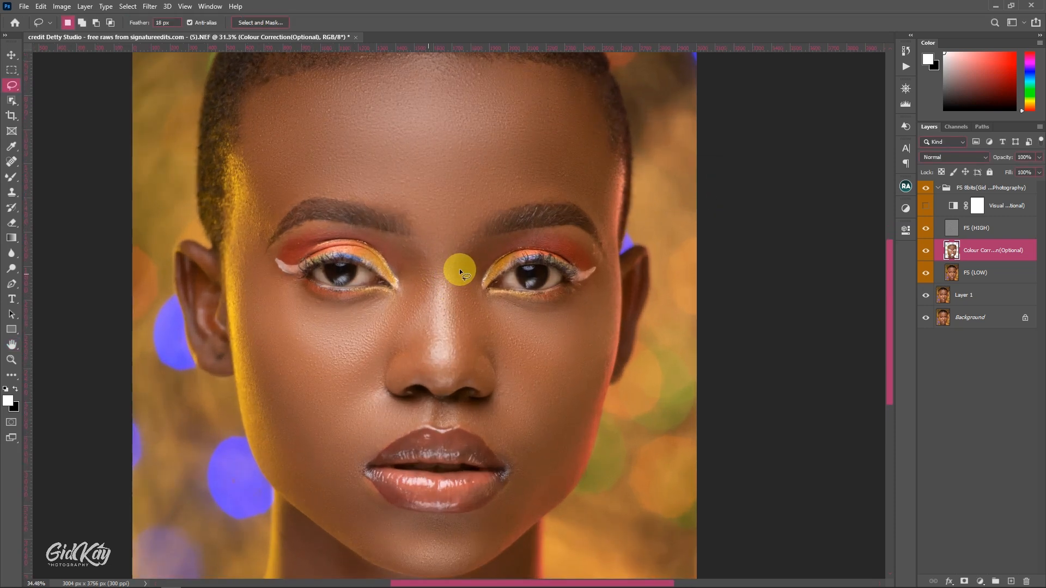
scroll(460, 267, down, 4)
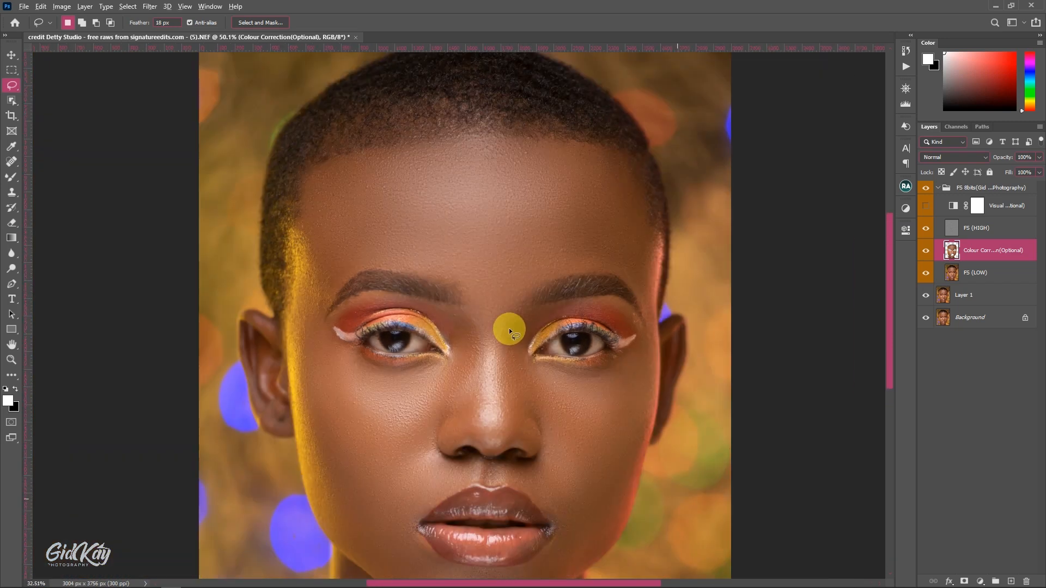
drag(523, 315, 535, 276)
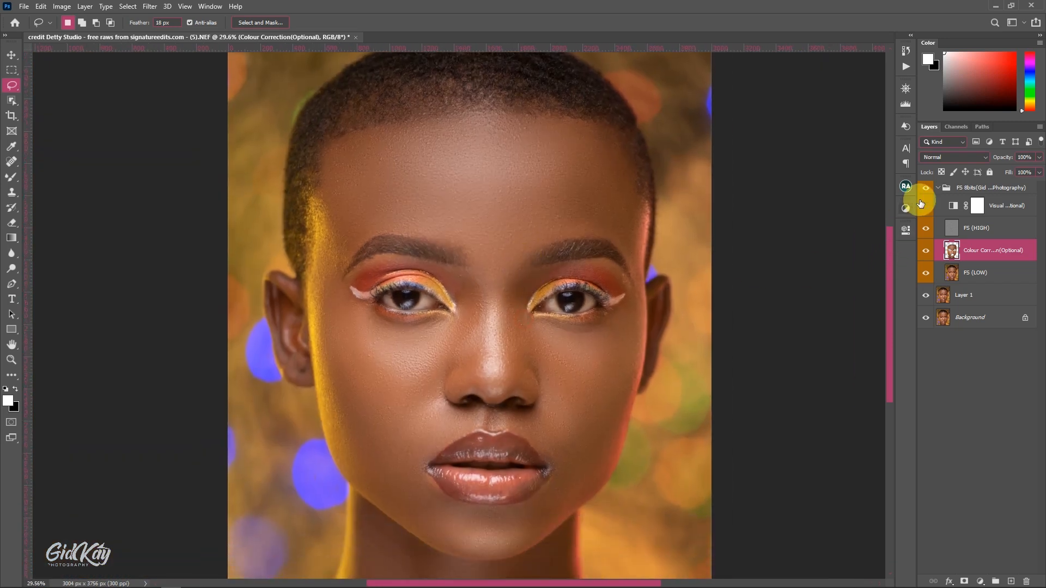
click(936, 189)
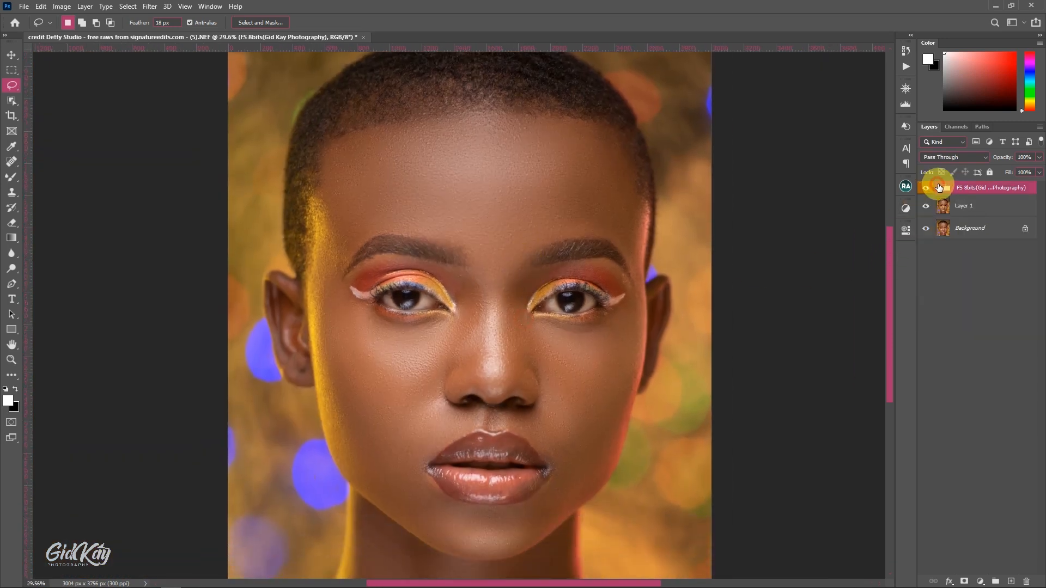
click(937, 188)
Toggle the FS 8bits group's visibility to compare the portrait before and after retouching.
click(927, 187)
click(928, 188)
click(928, 188)
click(929, 188)
scroll(698, 265, down, 1)
scroll(698, 265, up, 1)
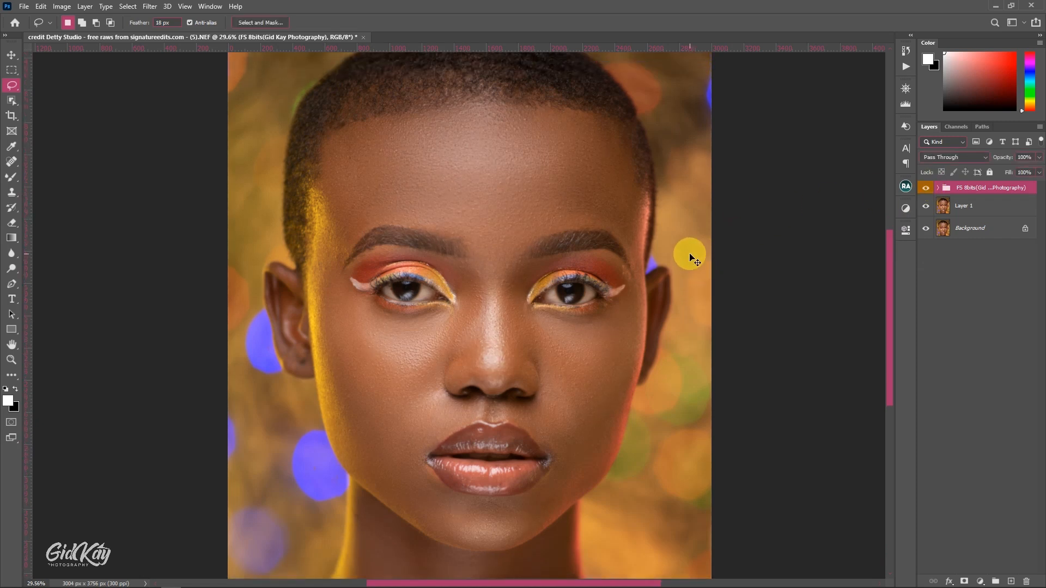
scroll(690, 256, down, 1)
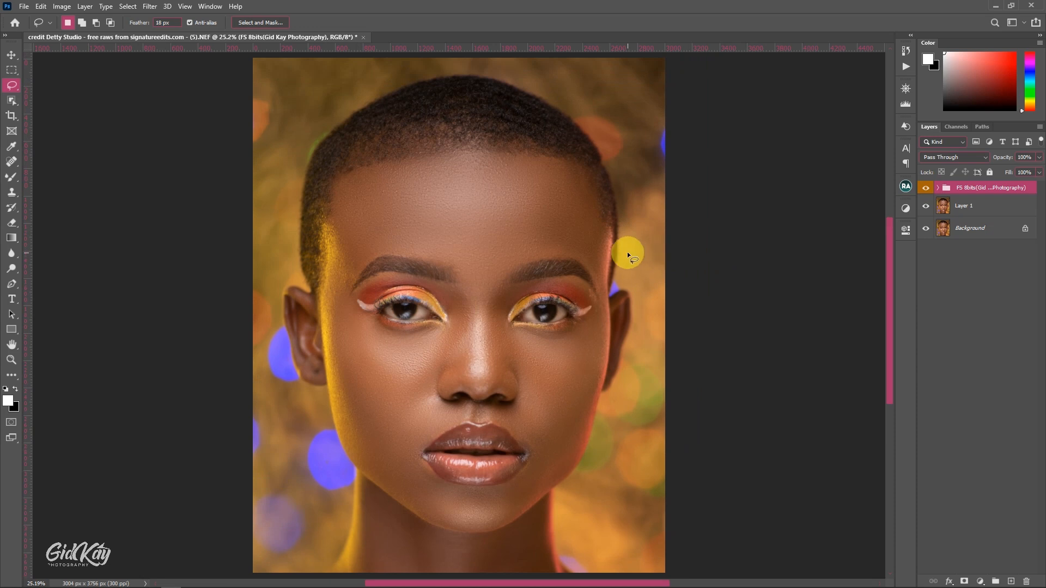